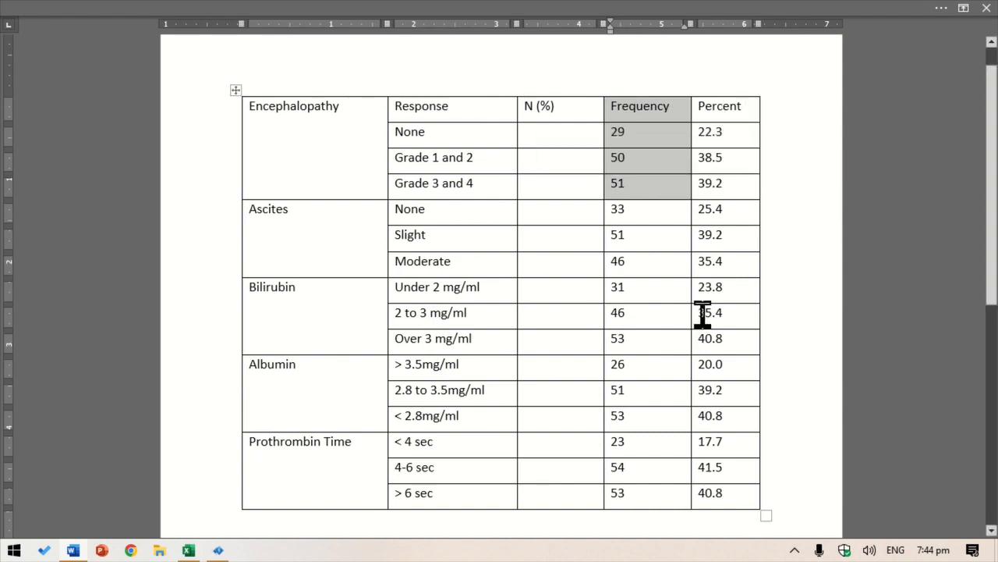
Step: Copy the Frequency and Percent values for all responses in the first table, leaving out the header row
scroll(702, 316, "down", 3)
scroll(703, 312, "up", 1)
scroll(702, 312, "up", 1)
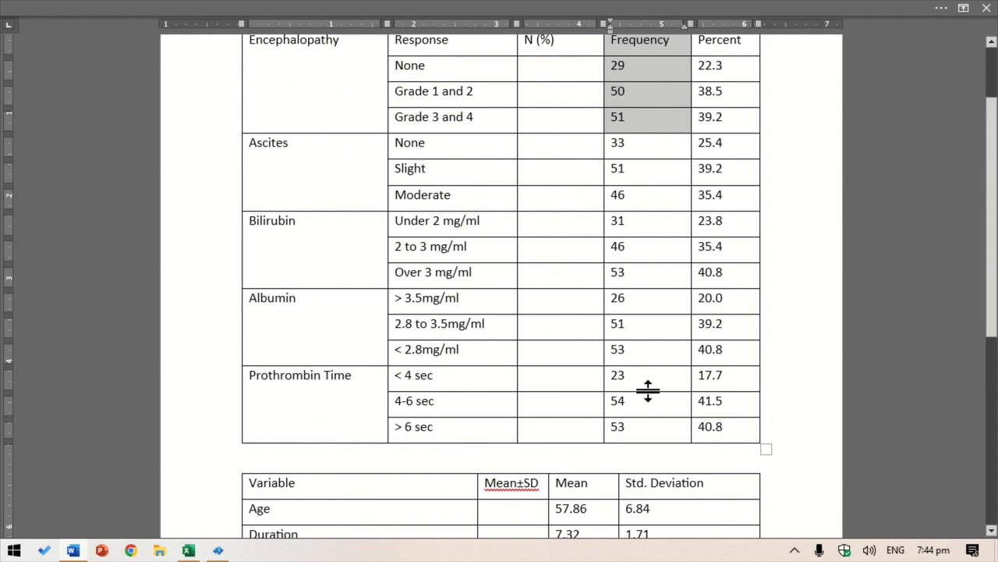
scroll(624, 343, "up", 2)
left_click(558, 170)
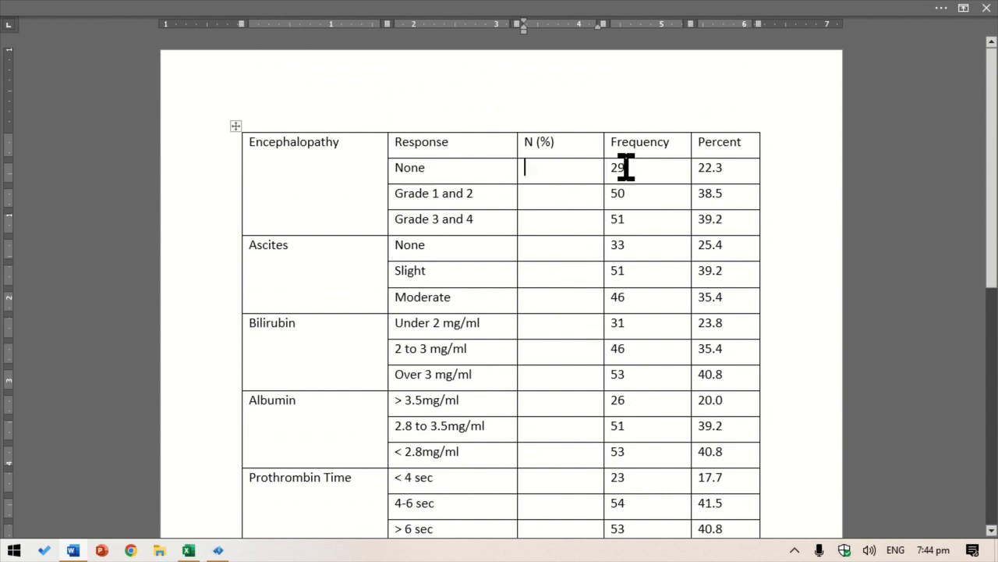
left_click_drag(624, 165, 729, 475)
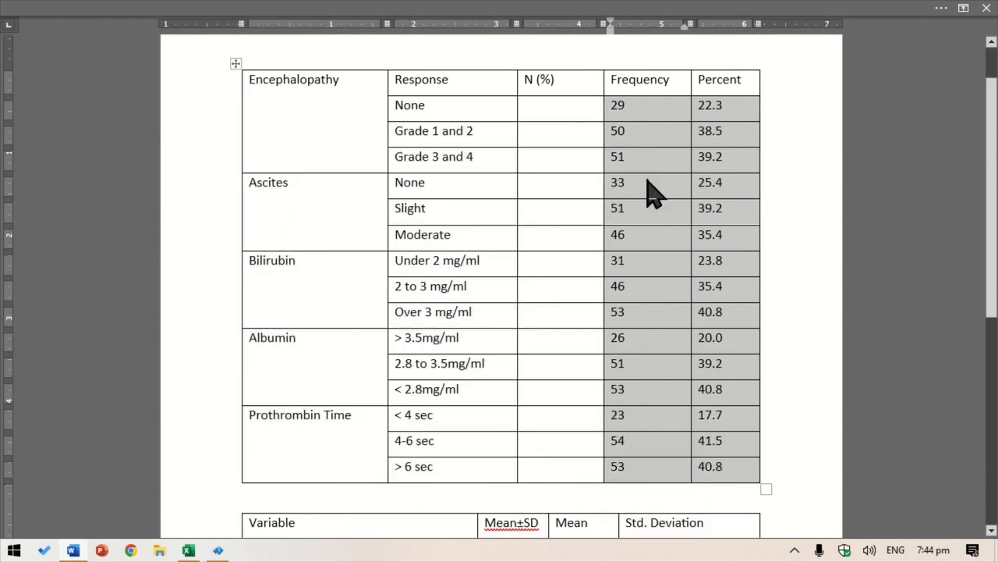
right_click(644, 108)
left_click(711, 196)
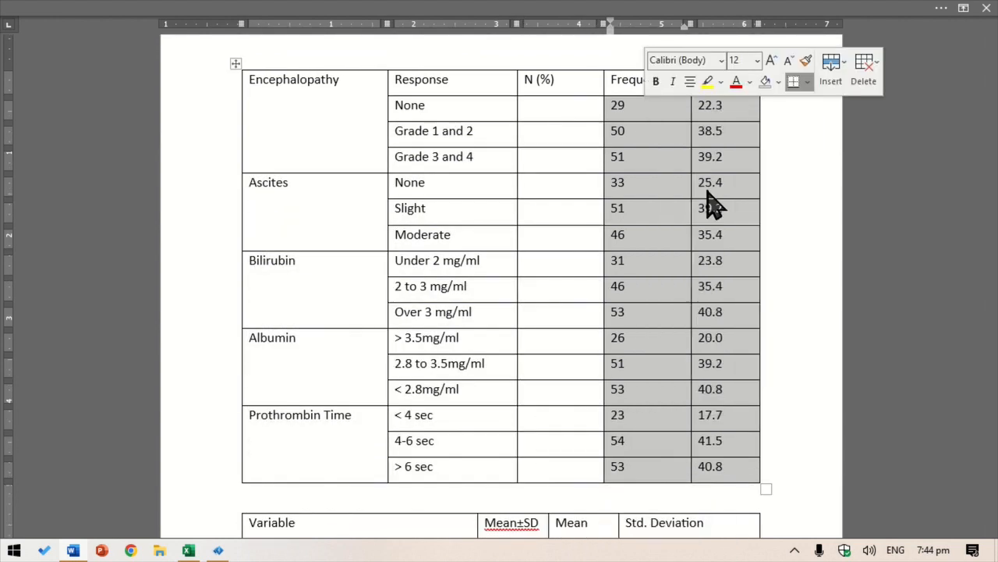
Step: Switch to Excel and paste the copied values at A1 without their source formatting
left_click(190, 542)
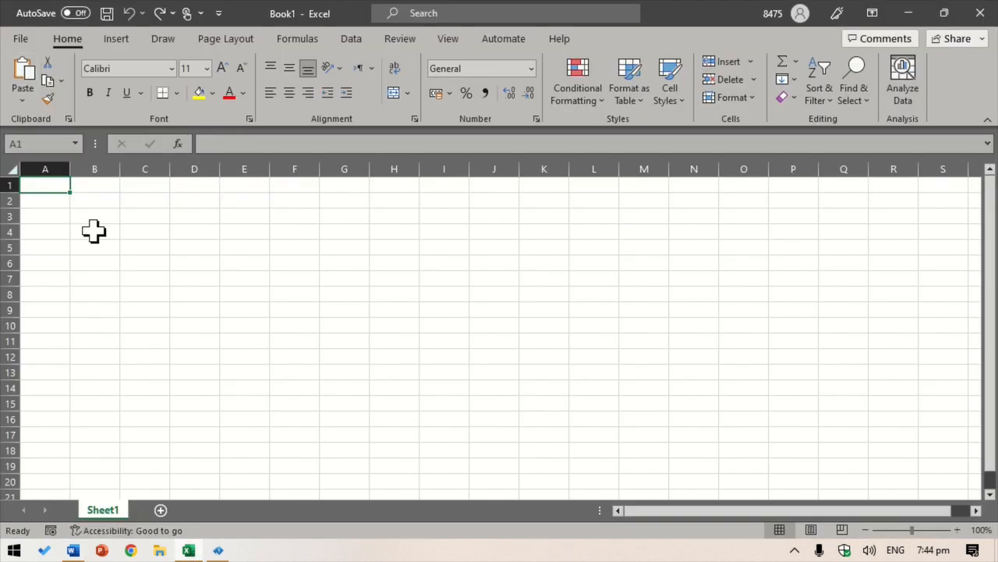
left_click(10, 92)
left_click(44, 146)
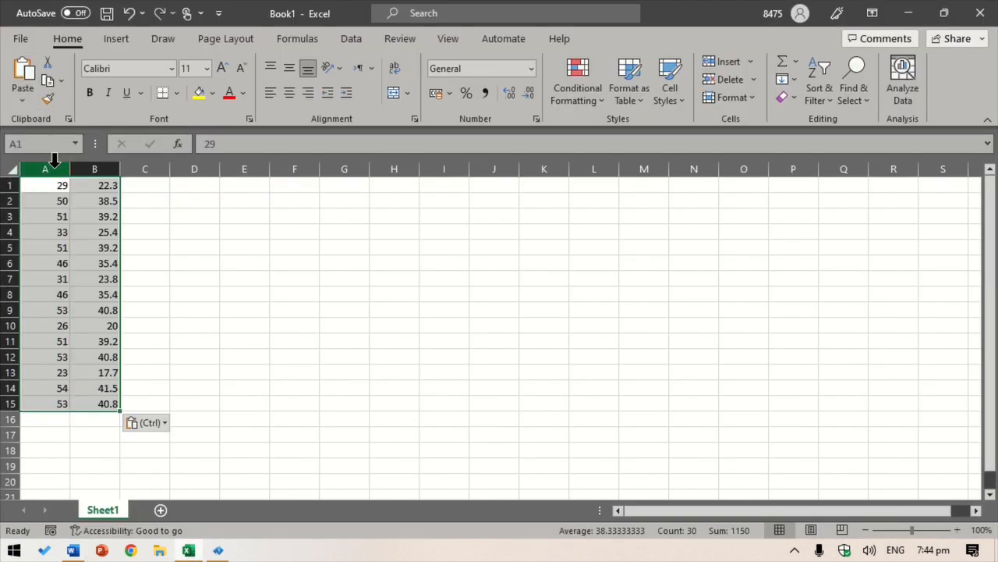
scroll(213, 313, "up", 6, "ctrl")
left_click(295, 195)
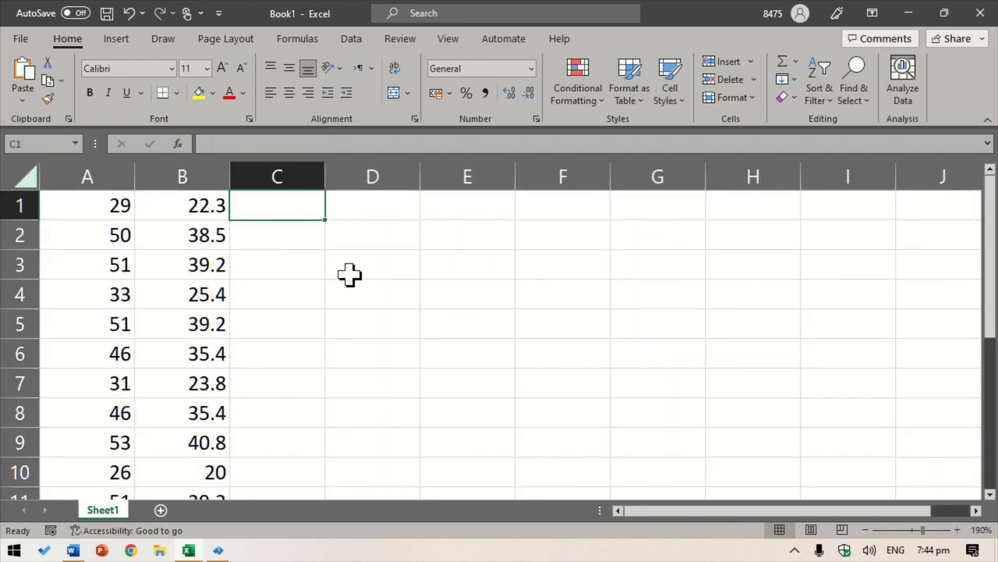
type("=")
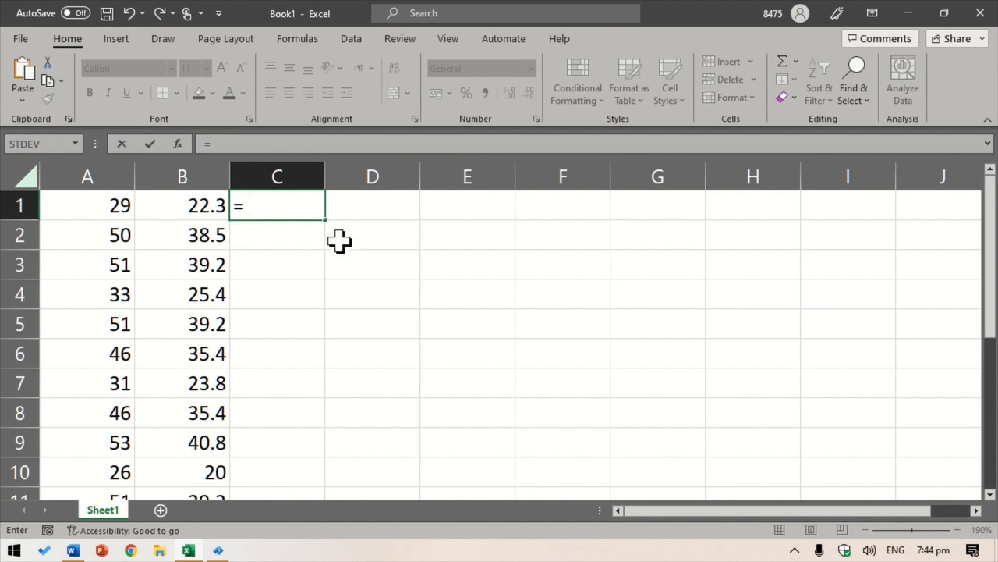
key("alt+Tab")
left_click(570, 82)
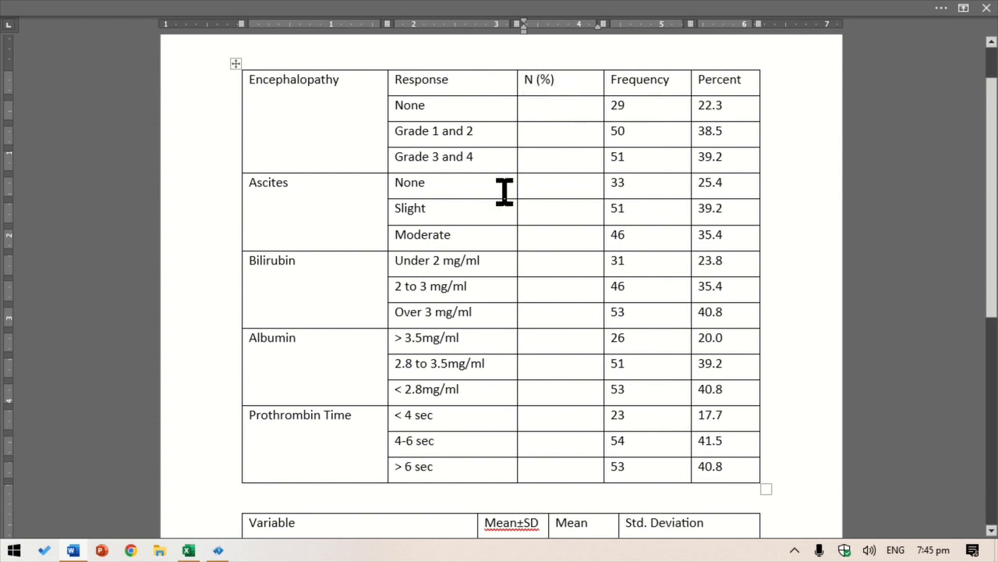
key("alt+Tab")
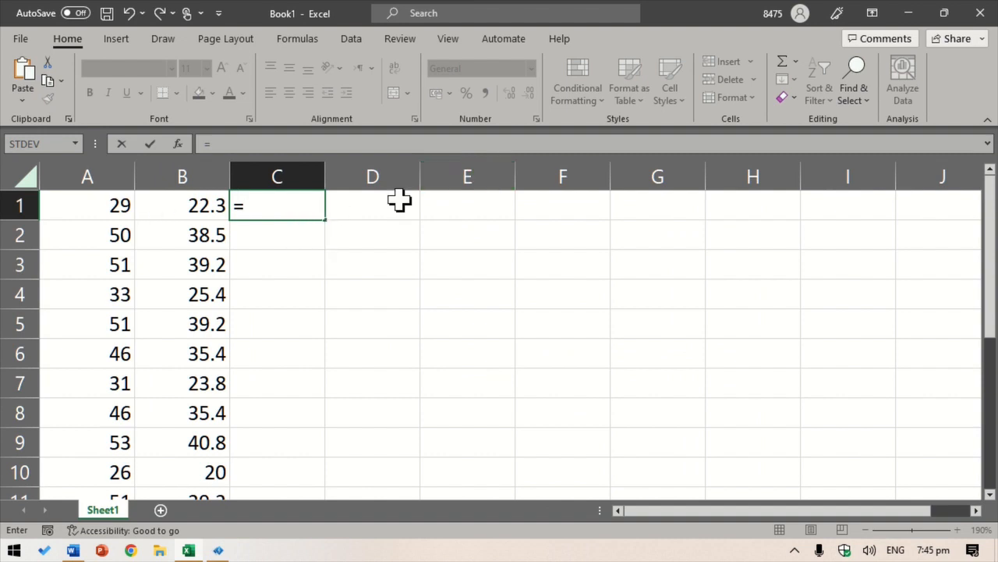
key("Escape")
Step: Enter a single space in C1, "(" in D1, ")" in E1 and "%" in F1
left_click(329, 232)
left_click(299, 207)
key("alt+Tab")
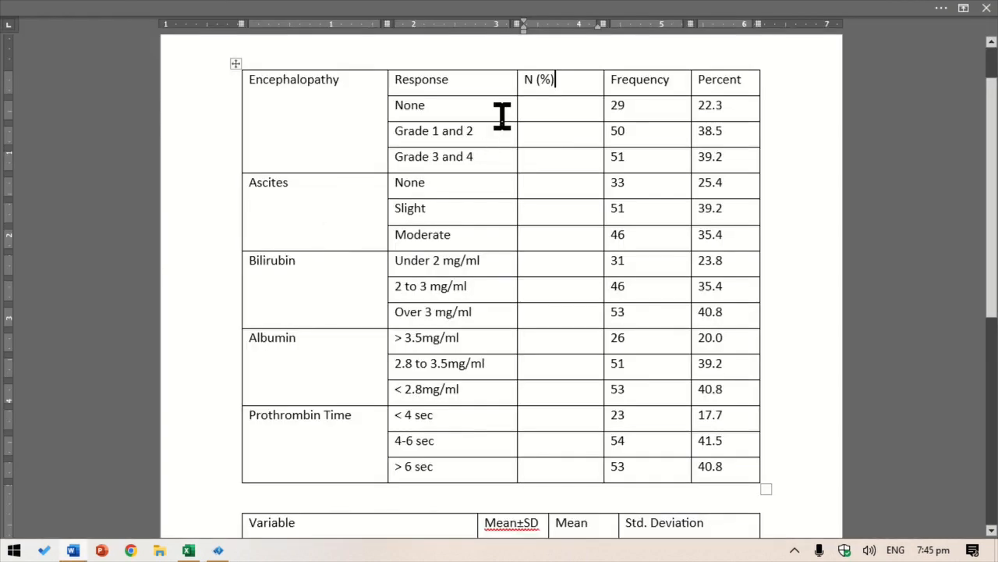
key("alt+Tab")
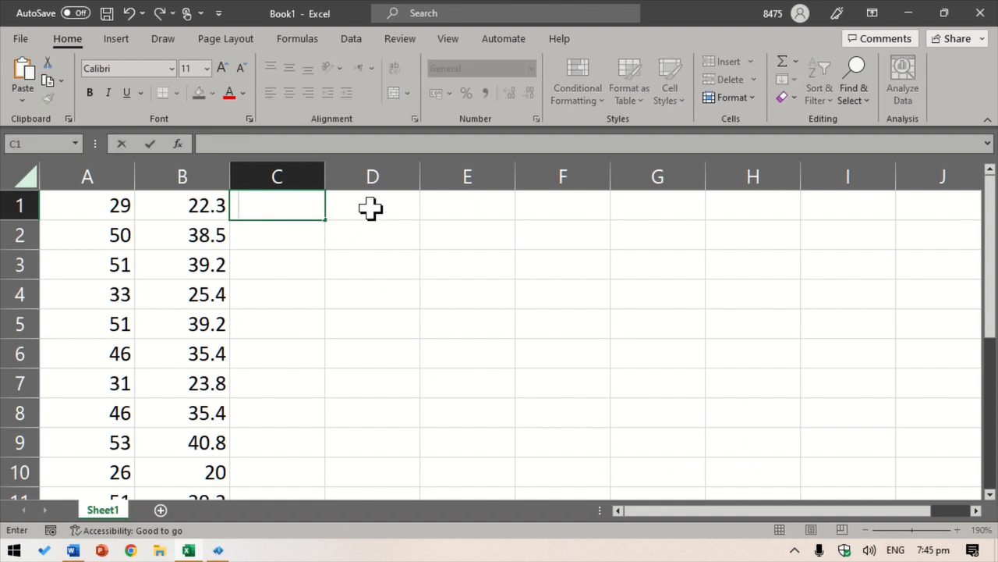
left_click(372, 204)
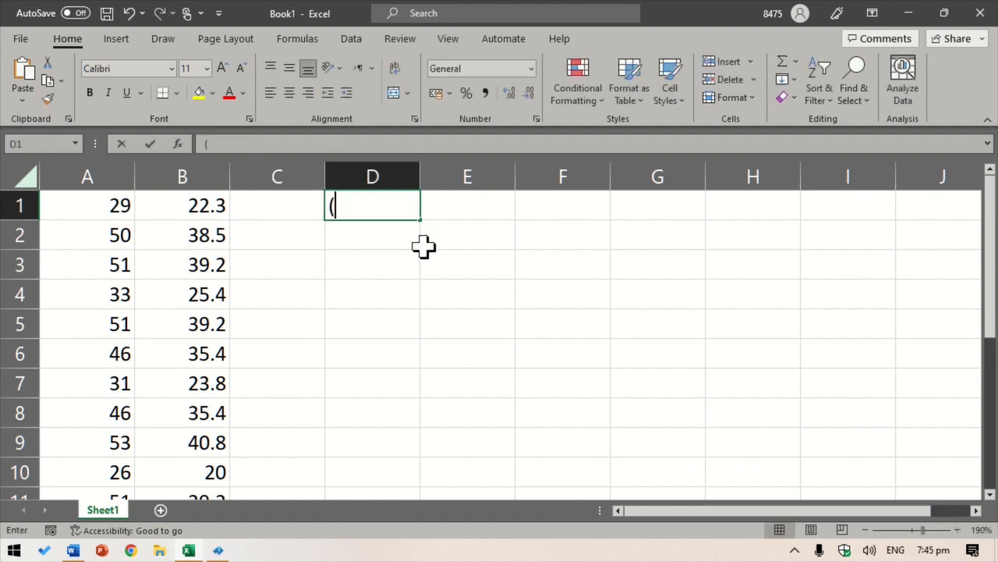
left_click(470, 207)
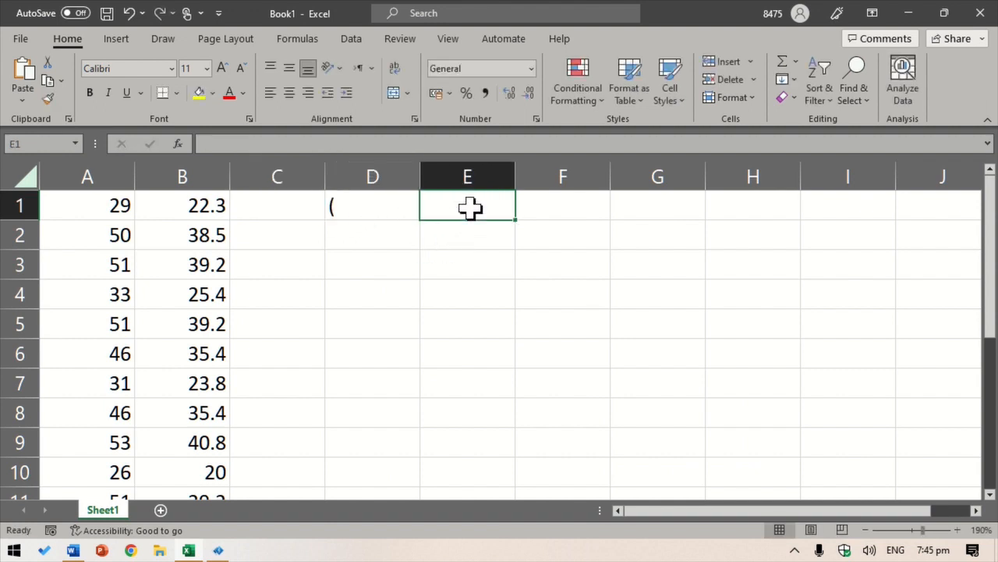
type(")")
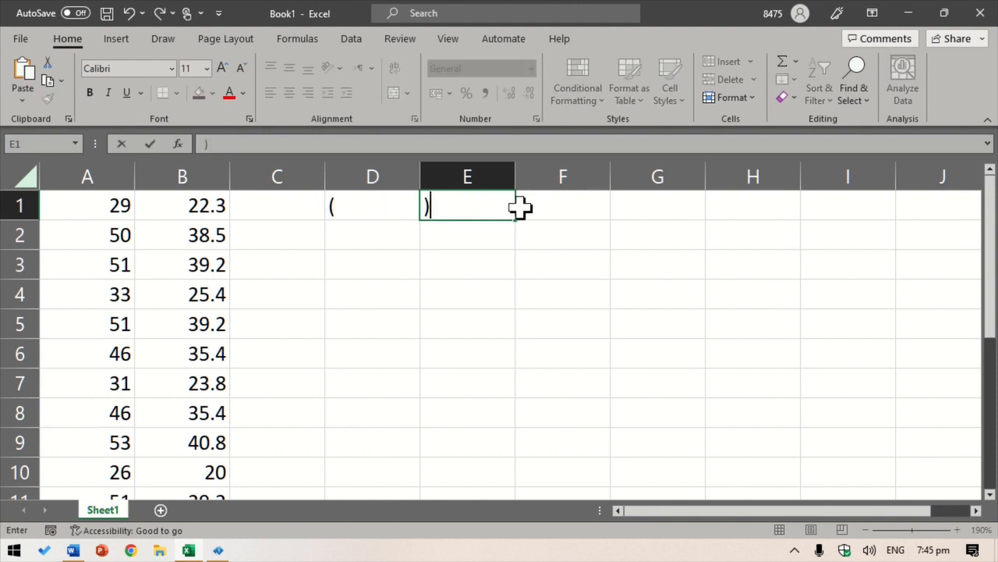
left_click(558, 207)
type("%")
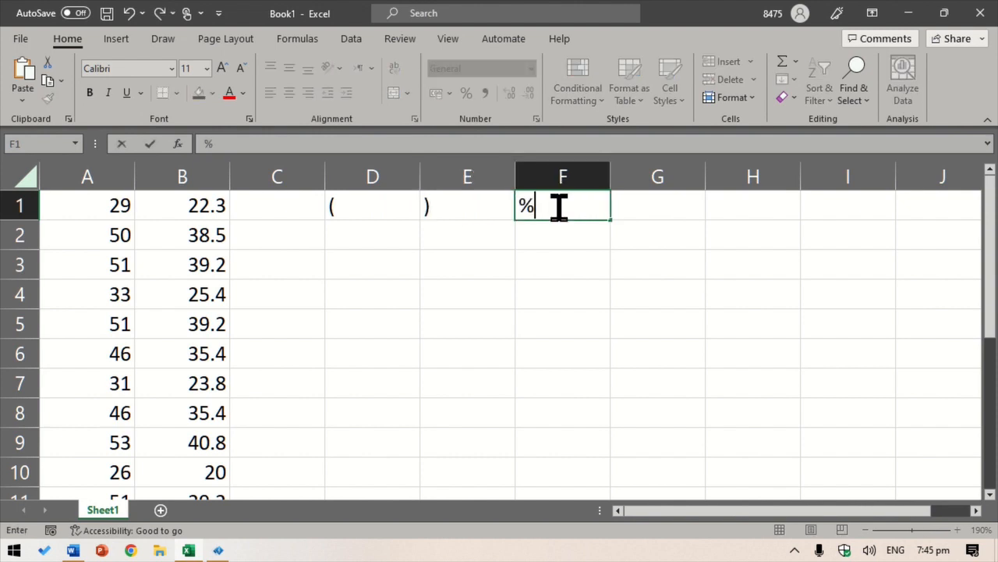
left_click(471, 263)
Step: Fill the contents of C1:F1 down to row 15, alongside all the pasted data
left_click(257, 204)
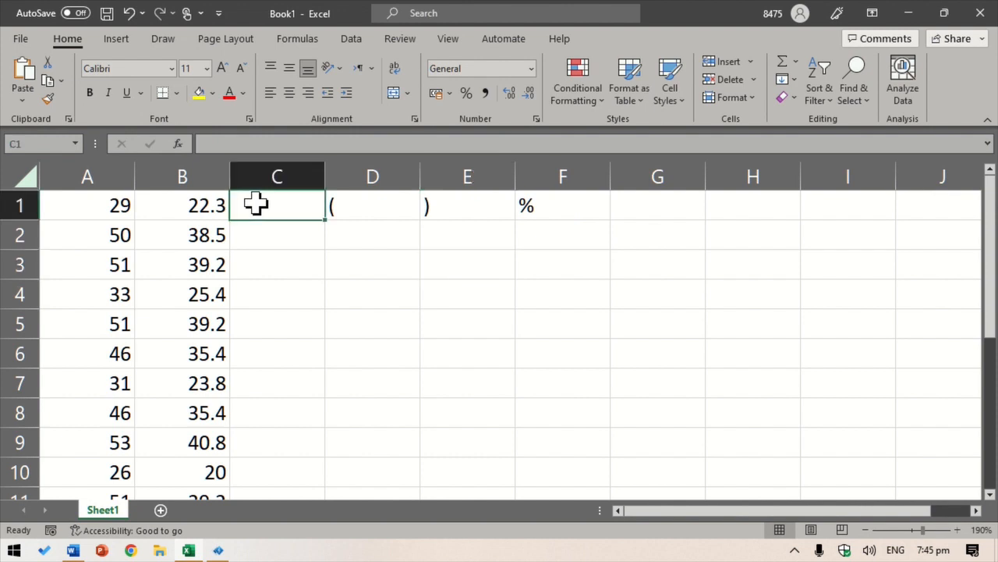
scroll(550, 336, "down", 3)
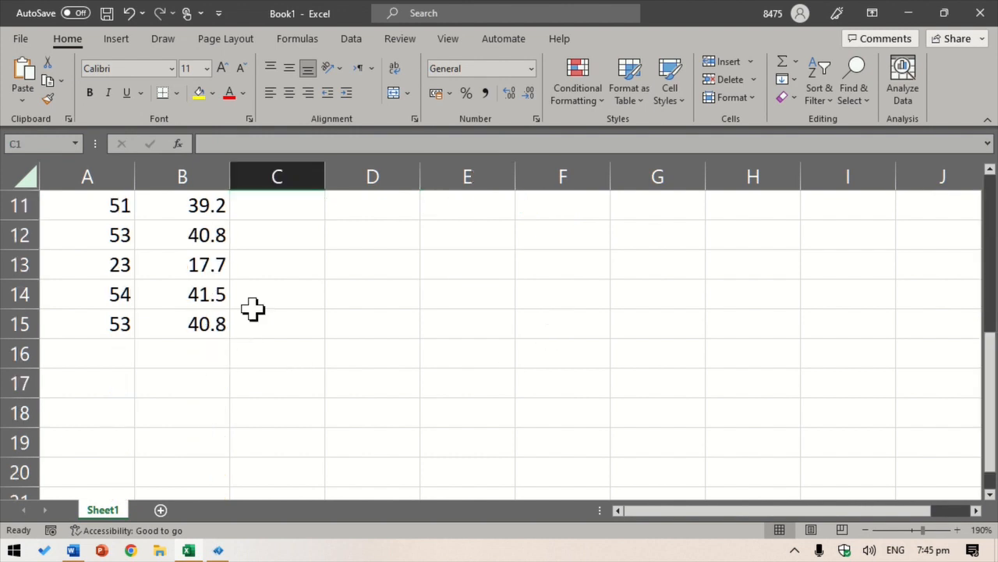
scroll(406, 343, "up", 3)
left_click_drag(305, 207, 602, 219)
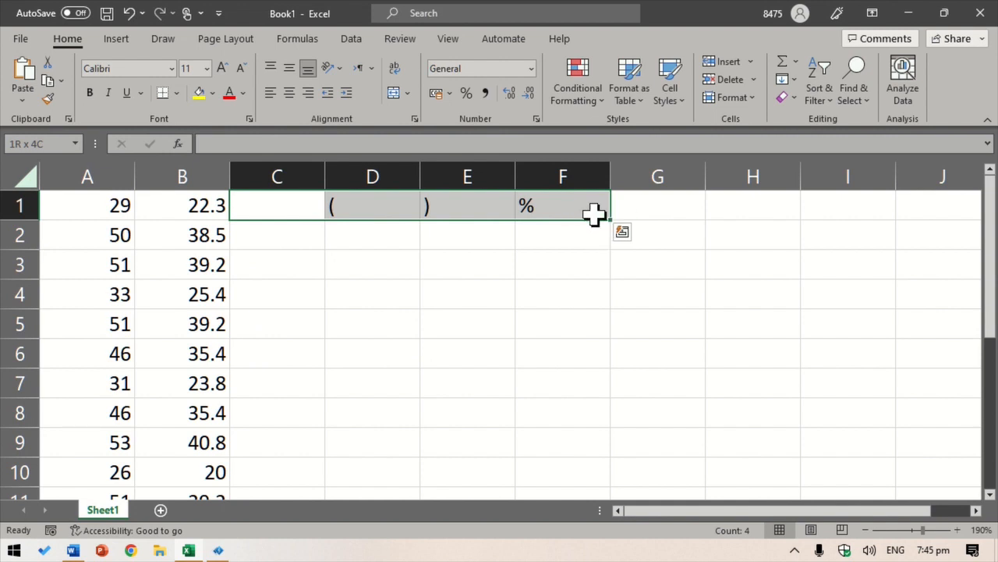
double_click(614, 221)
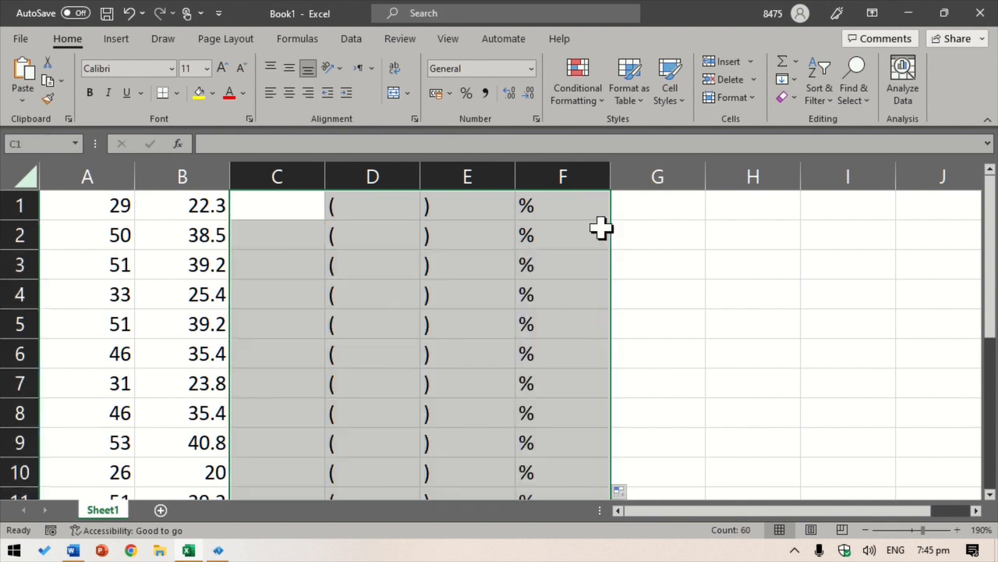
scroll(424, 280, "down", 5)
scroll(414, 312, "up", 5)
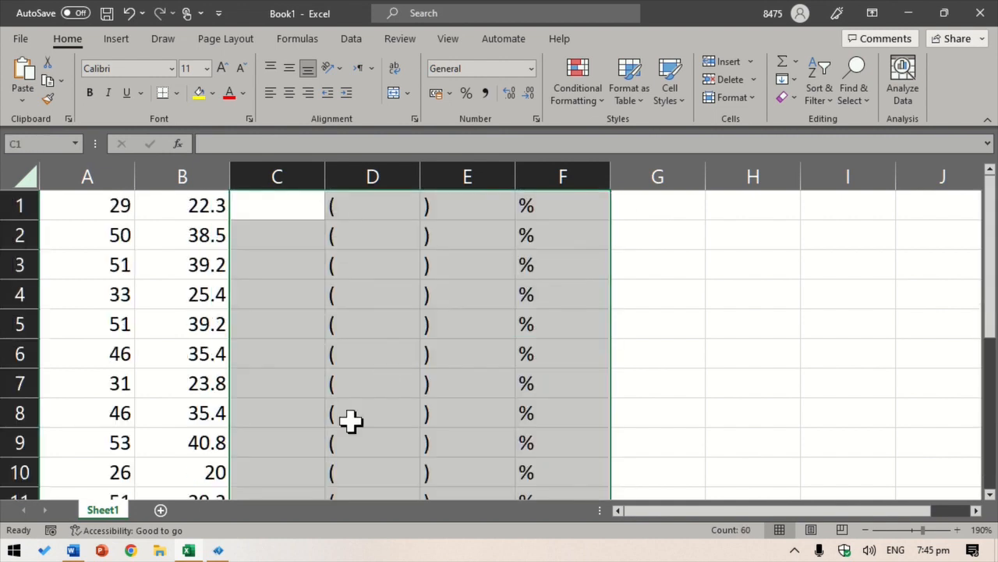
scroll(218, 485, "down", 2)
scroll(223, 416, "up", 2)
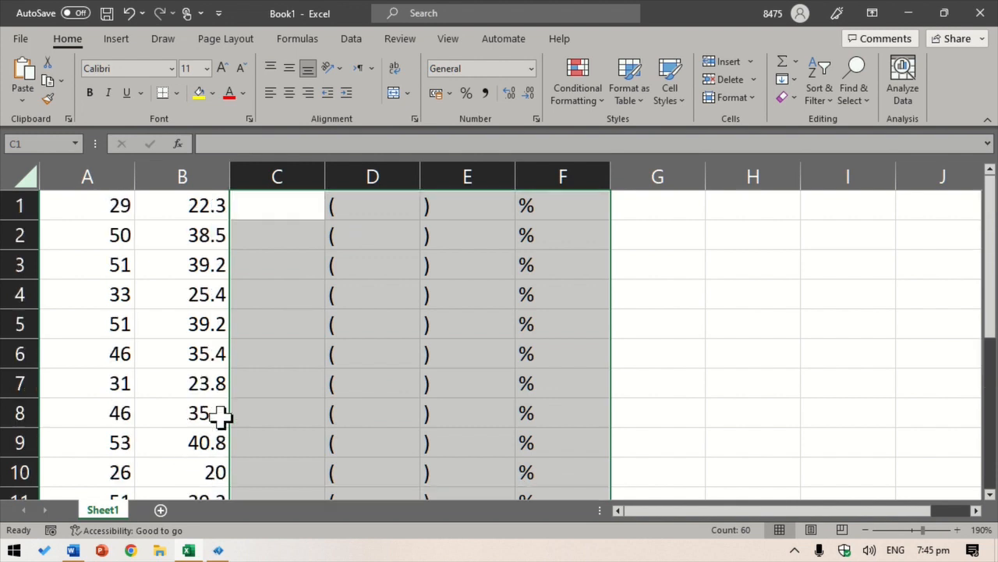
Step: Enter the formula =A1&C1&D1&B1&F1&E1 in G1 to join the frequency, space, brackets, percent value and percent sign
left_click(657, 209)
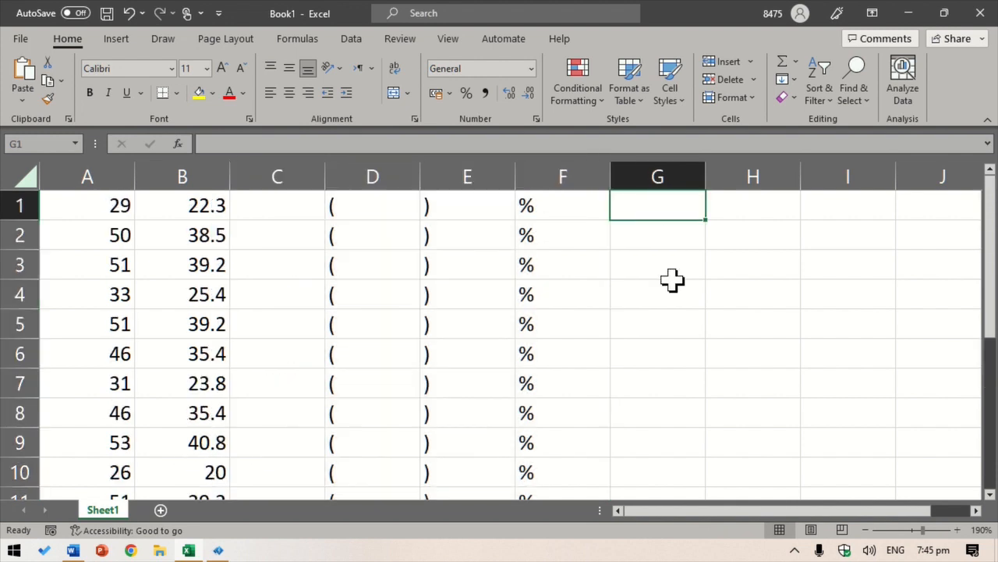
type("=")
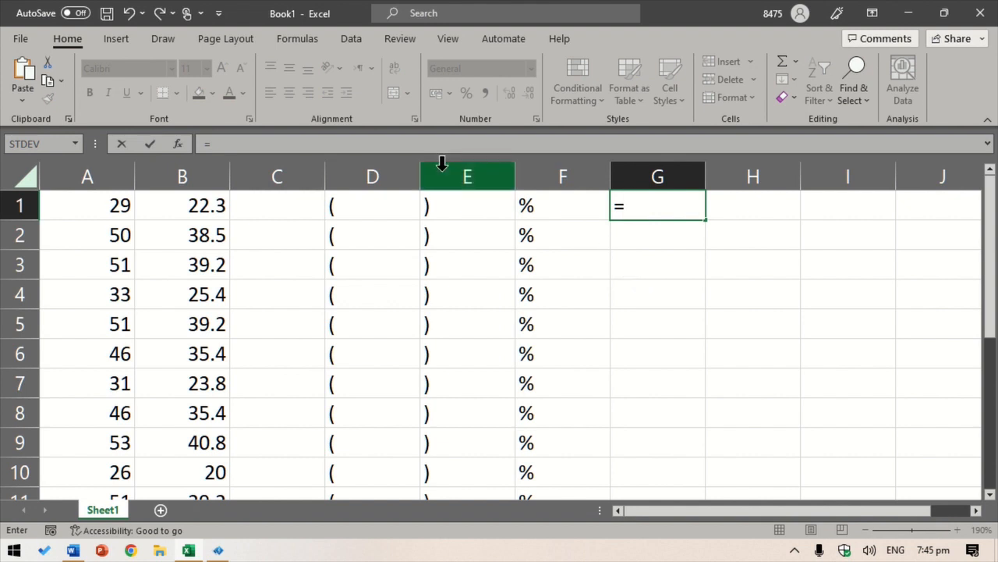
left_click(92, 207)
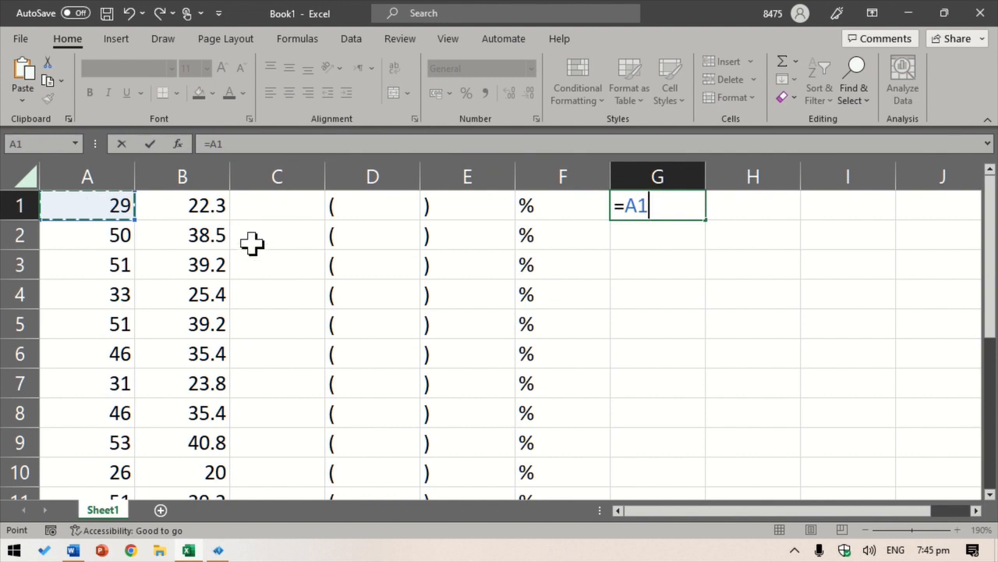
type("&")
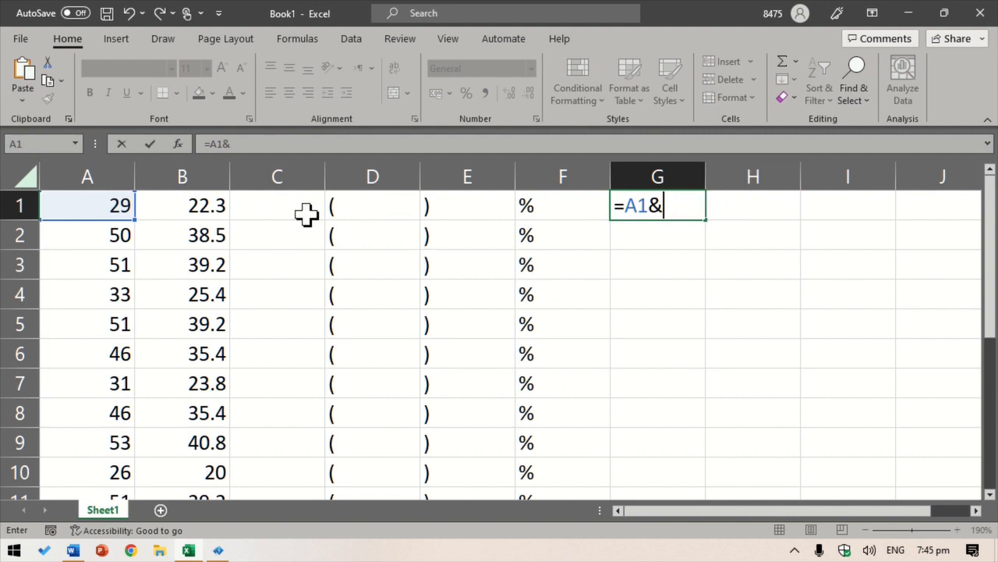
left_click(283, 204)
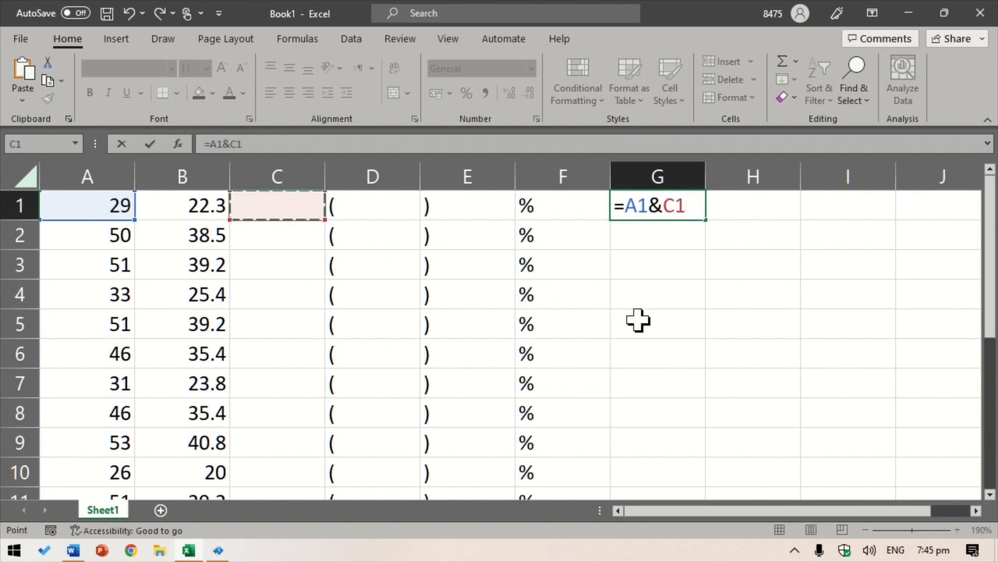
type("&")
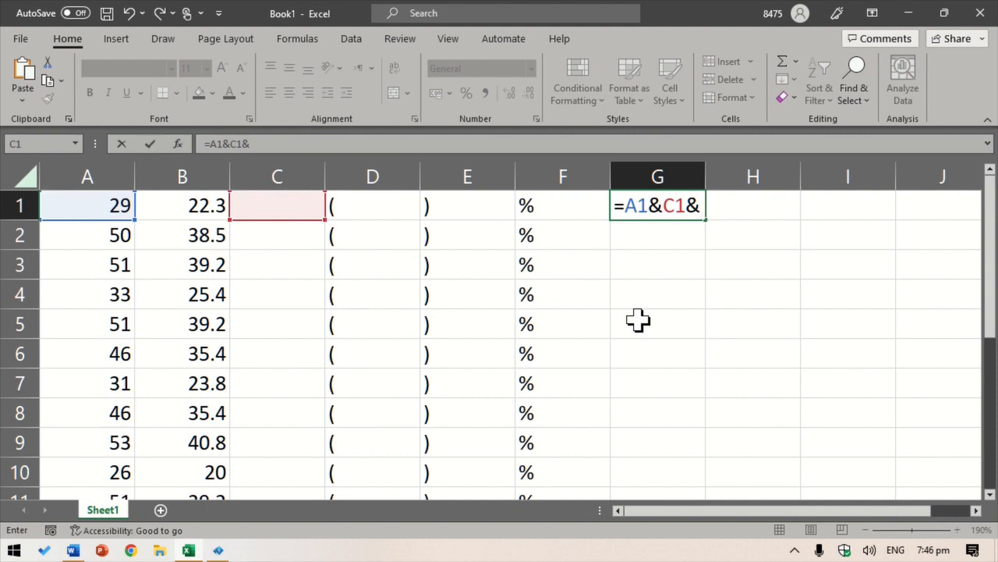
left_click(391, 204)
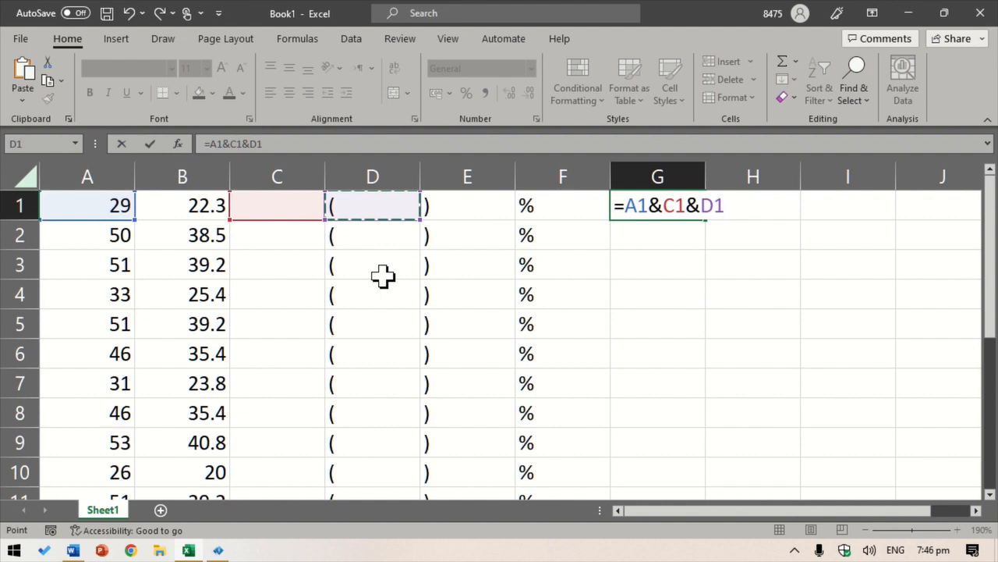
type("&")
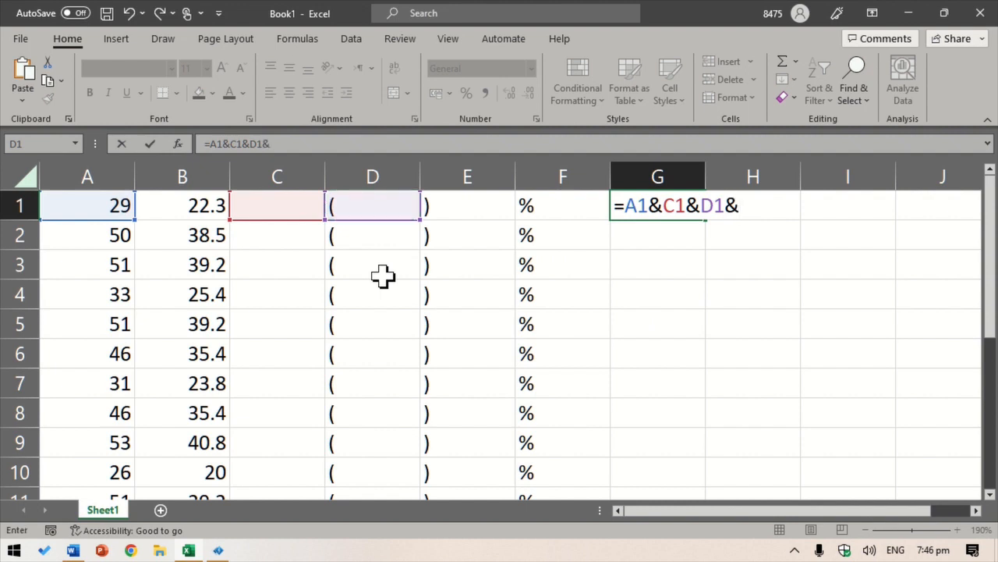
left_click(180, 207)
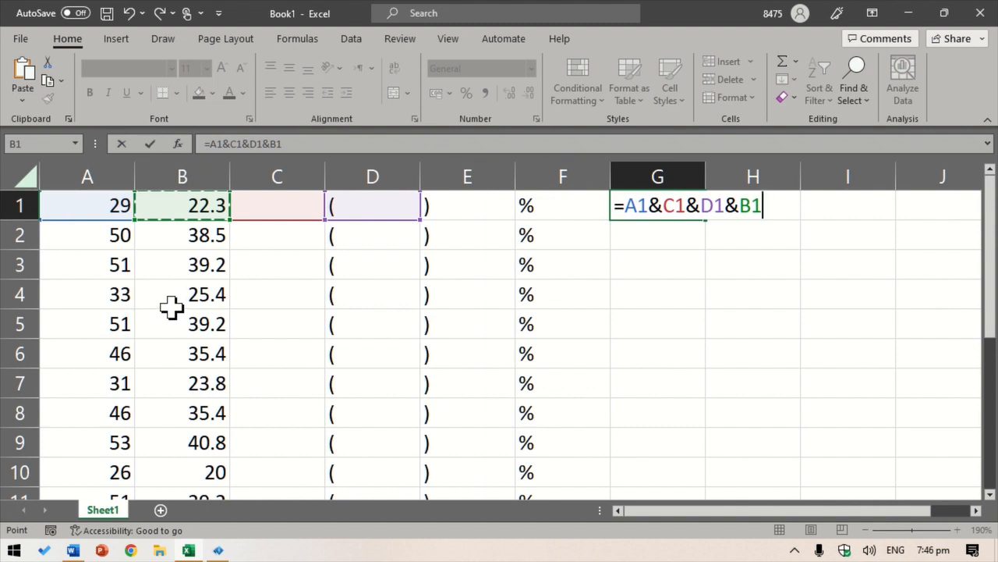
type("&")
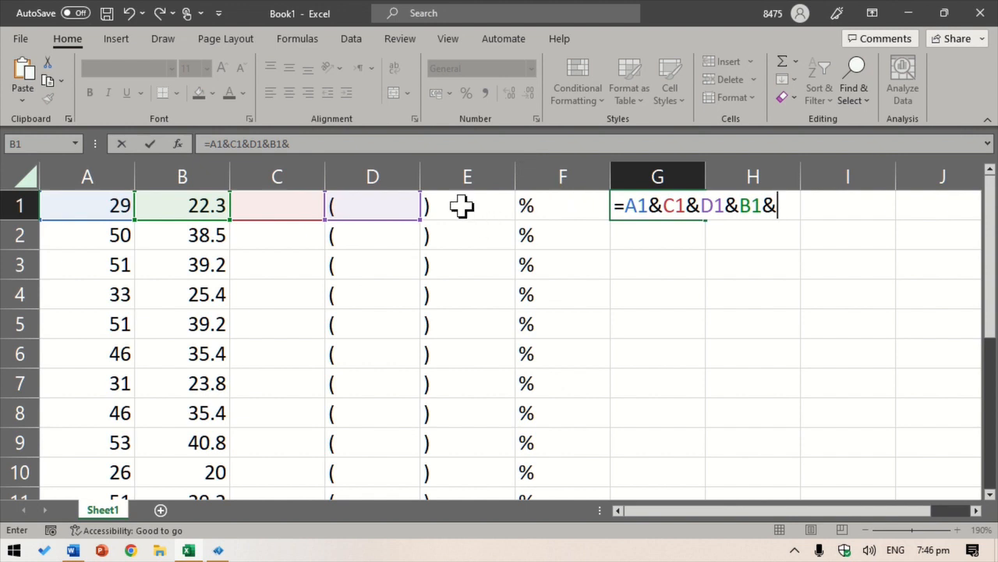
left_click(550, 205)
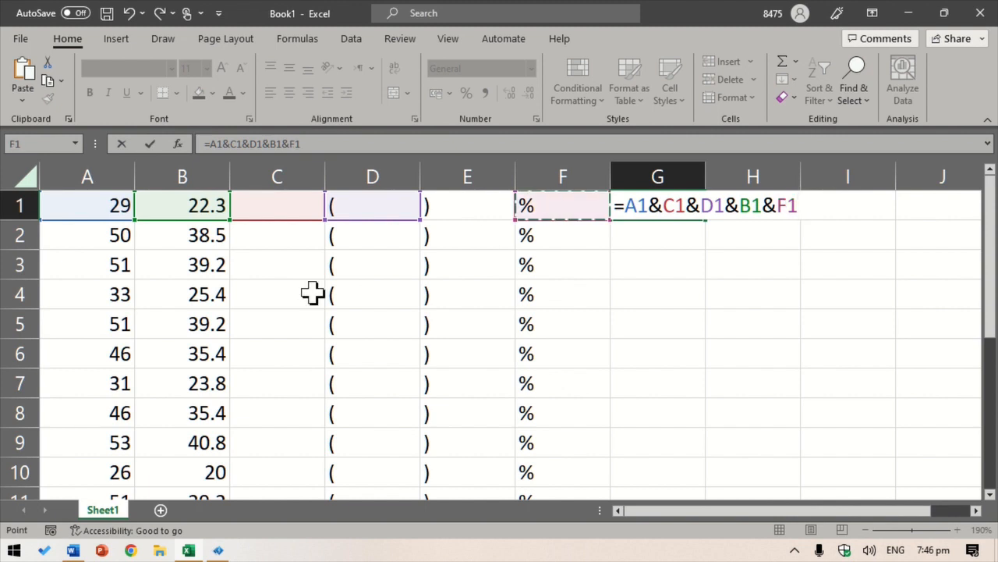
type("&")
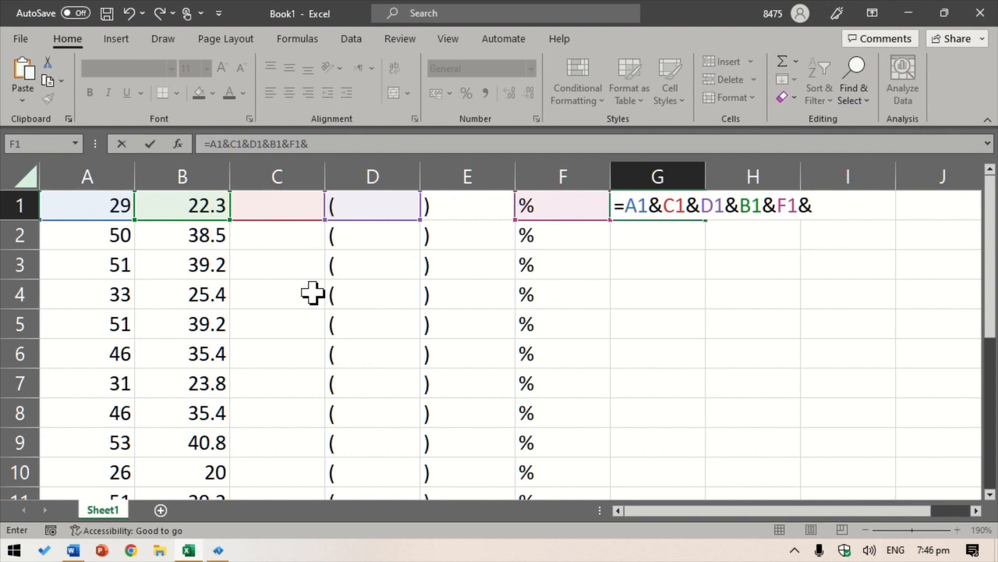
left_click(454, 208)
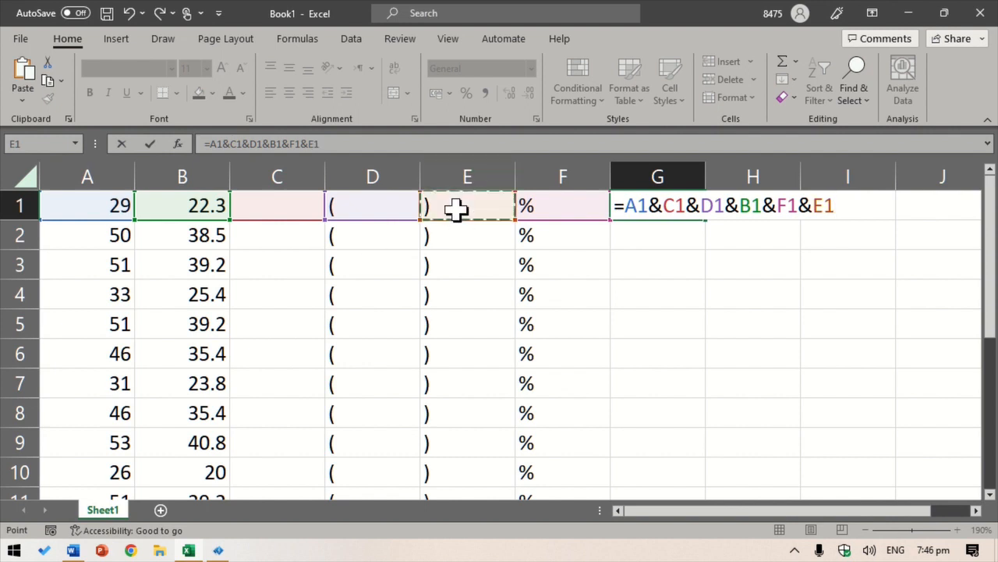
key("Return")
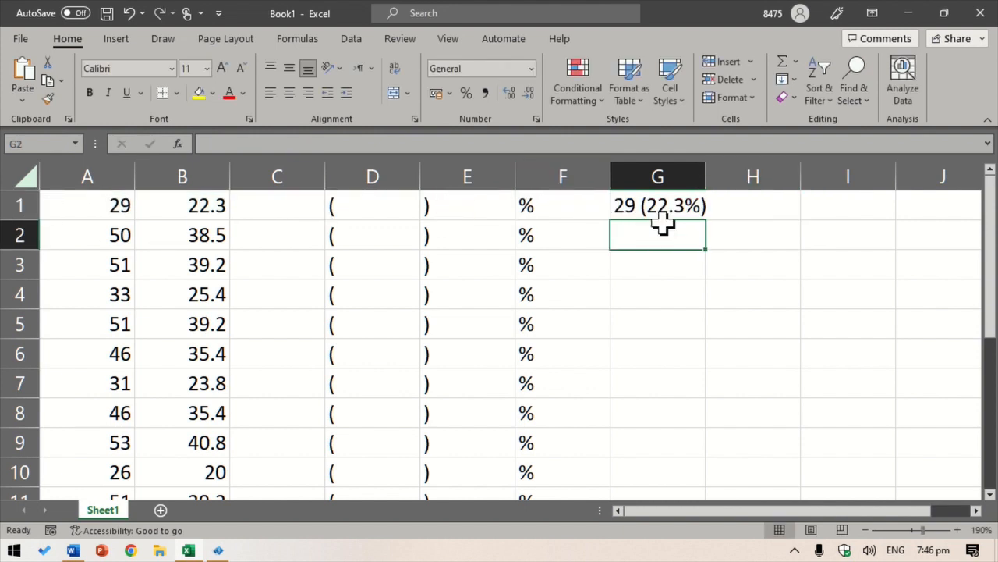
Step: Fill the G1 formula down alongside all the data to row 15 and copy the combined values
left_click(691, 209)
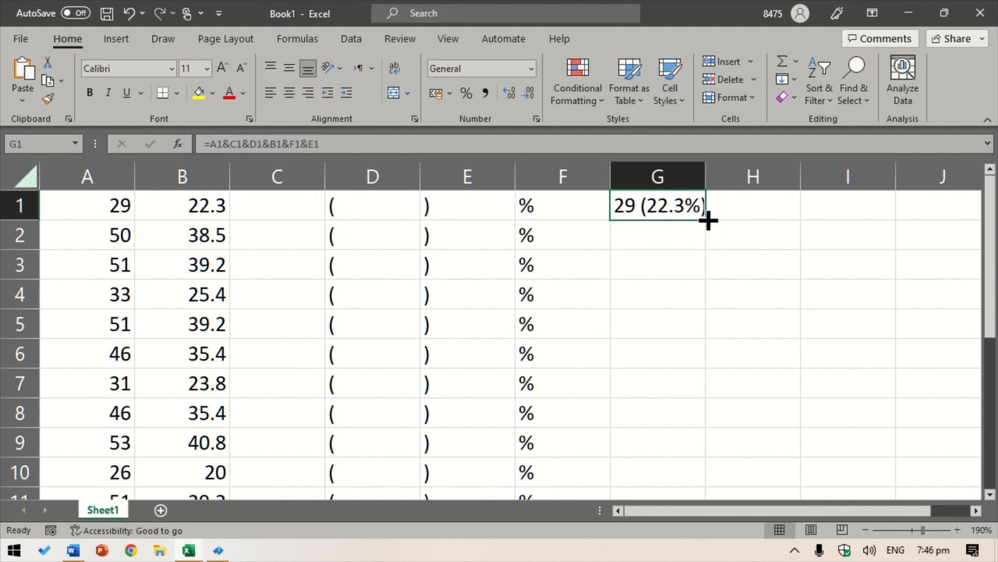
double_click(707, 221)
scroll(648, 289, "down", 7)
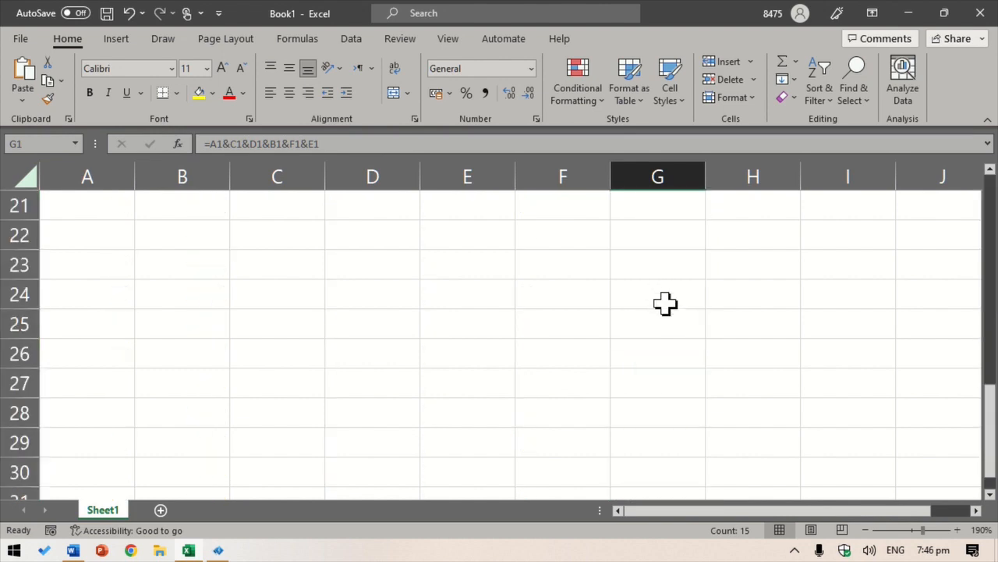
scroll(664, 304, "up", 7)
right_click(646, 259)
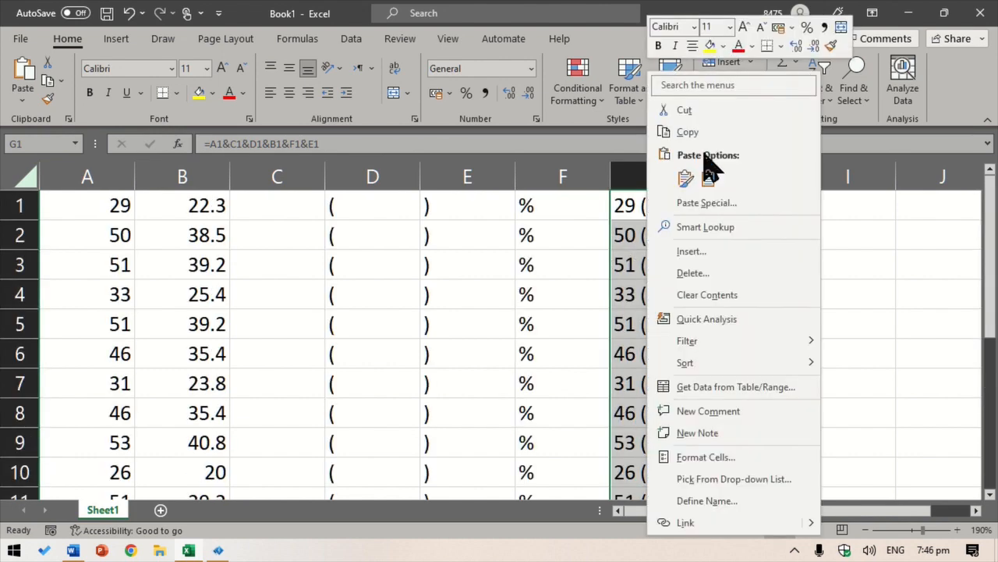
left_click(688, 133)
Step: Switch to Word and paste the combined values into all the empty N (%) cells of the first table
key("alt+Tab")
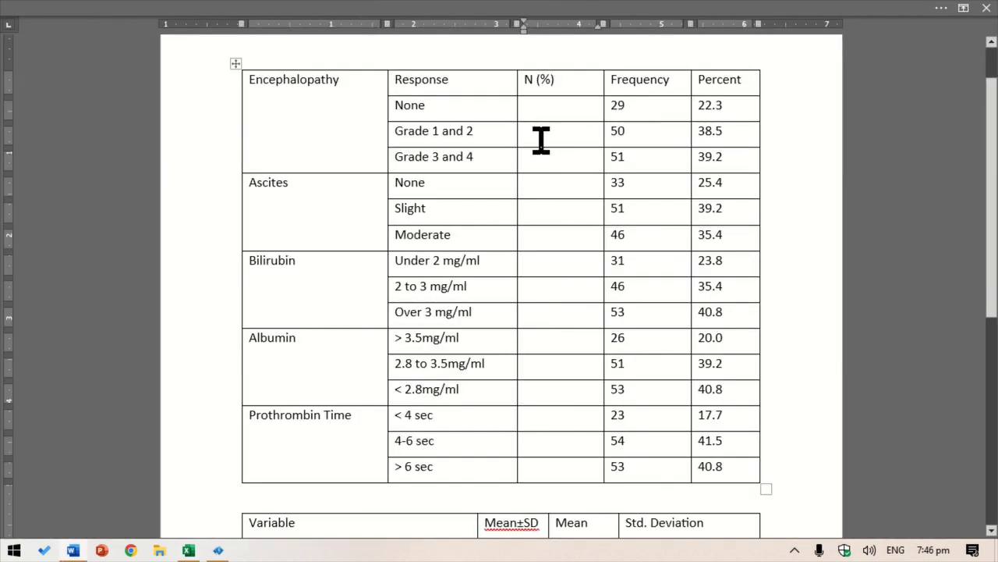
left_click_drag(540, 110, 556, 466)
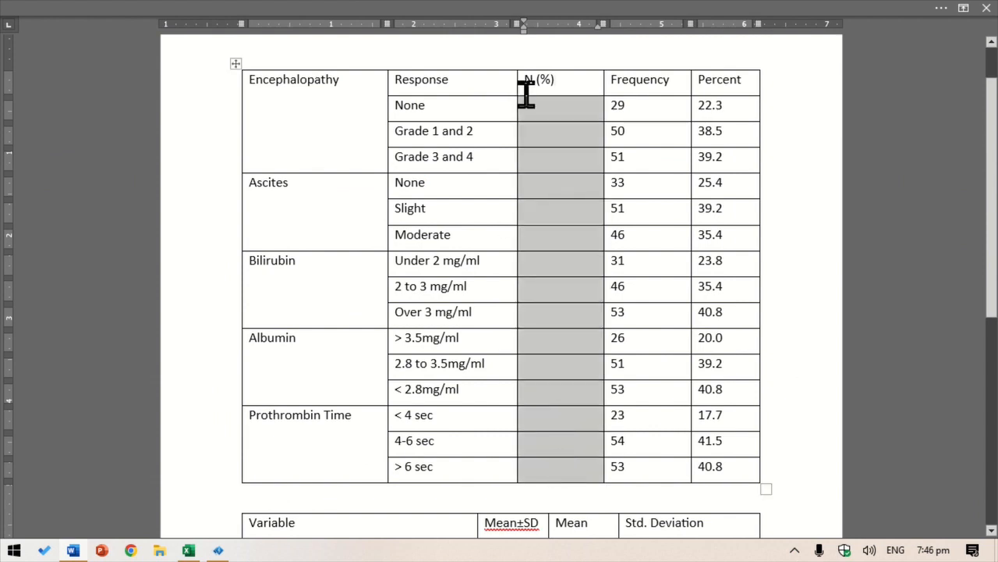
right_click(549, 117)
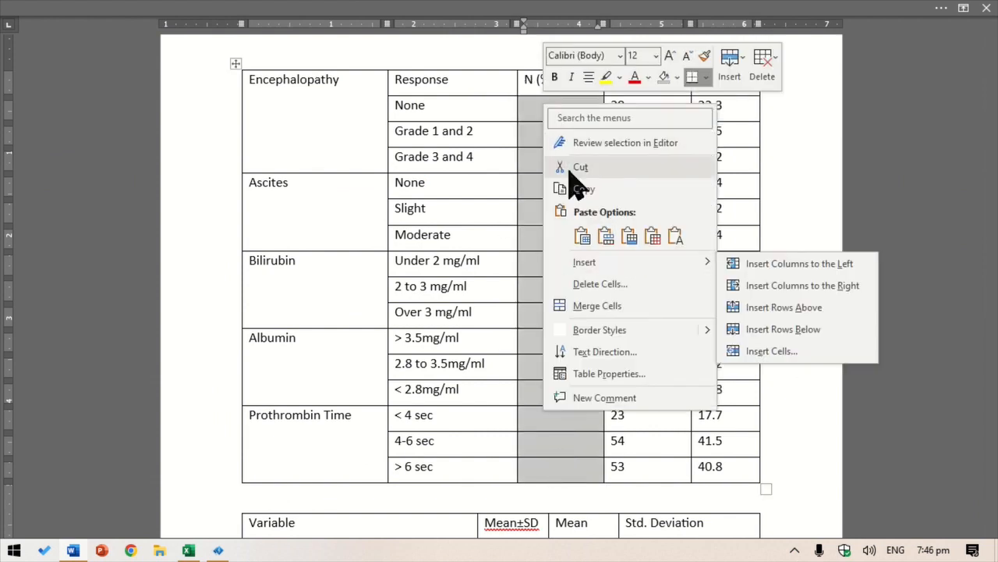
key("Escape")
key("ctrl+v")
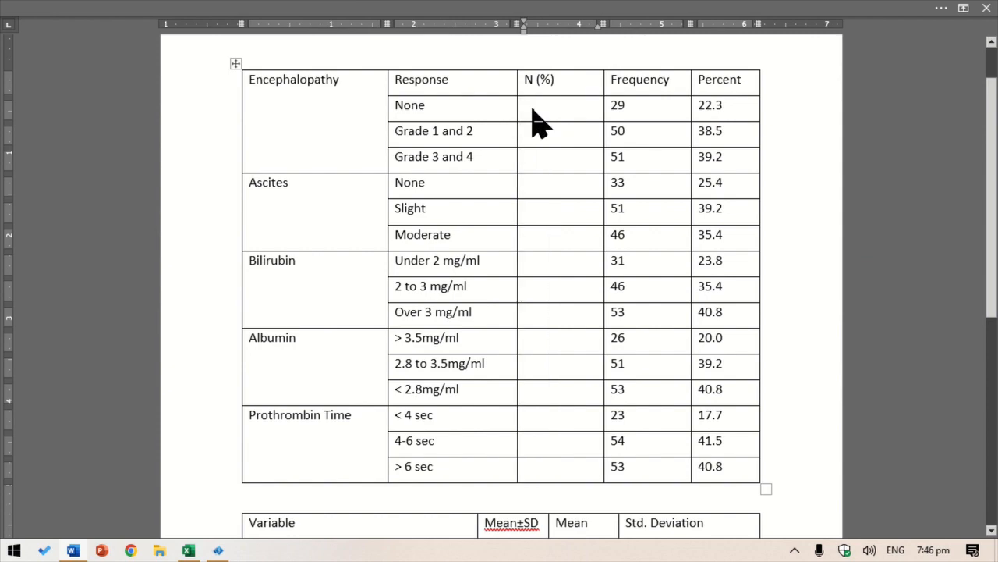
Step: Copy the Mean and Std. Deviation values for all variables in the second table, leaving out the header row
scroll(575, 263, "down", 3)
scroll(575, 263, "down", 3)
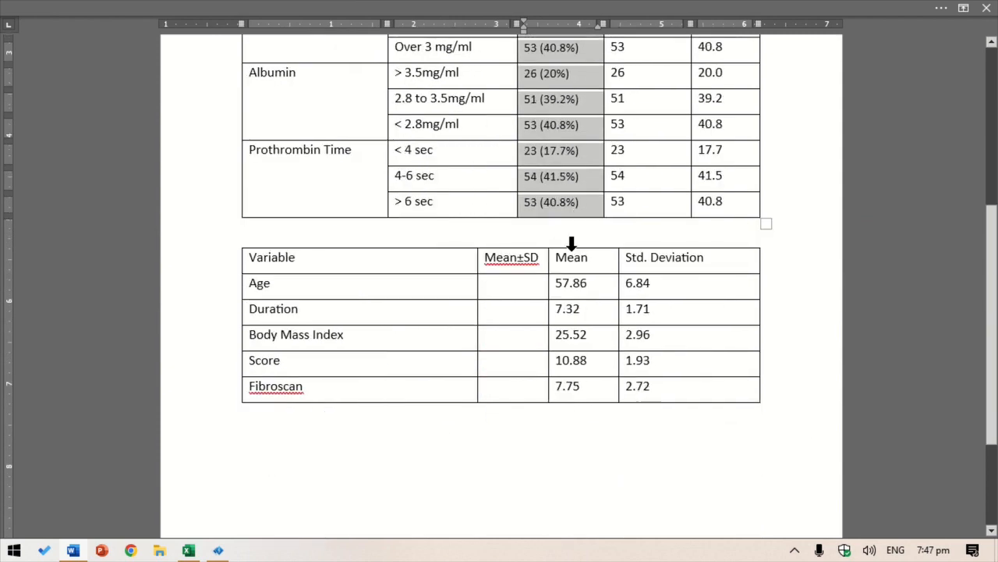
left_click_drag(557, 284, 653, 383)
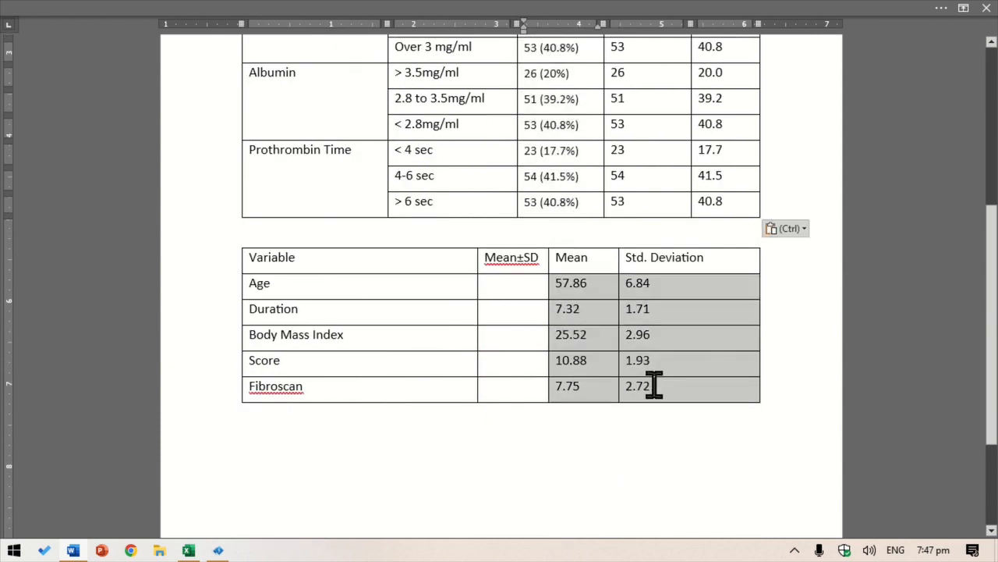
right_click(581, 300)
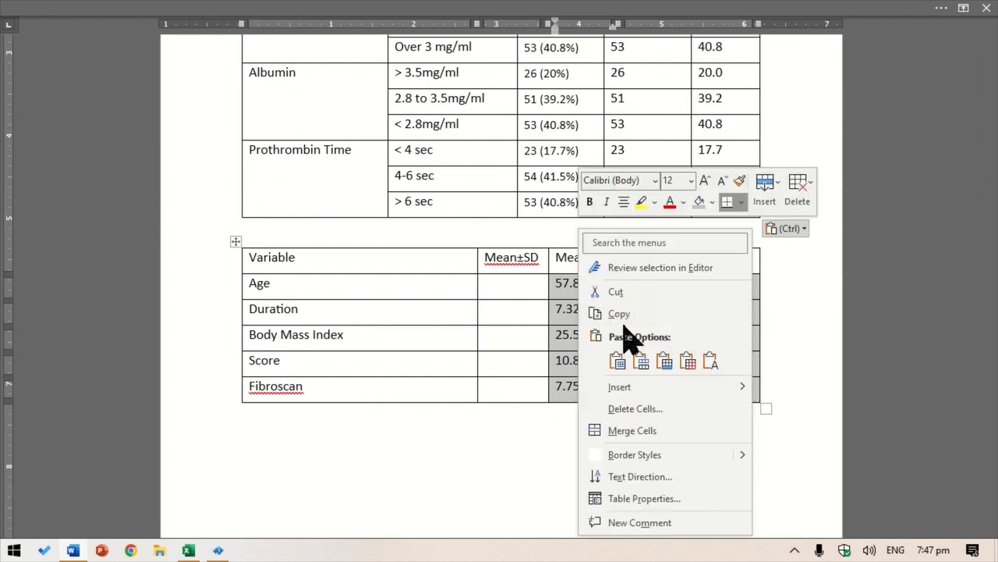
left_click(613, 314)
Step: Switch to Excel, add a new worksheet and paste the copied mean and standard deviation values at A1
key("alt+Tab")
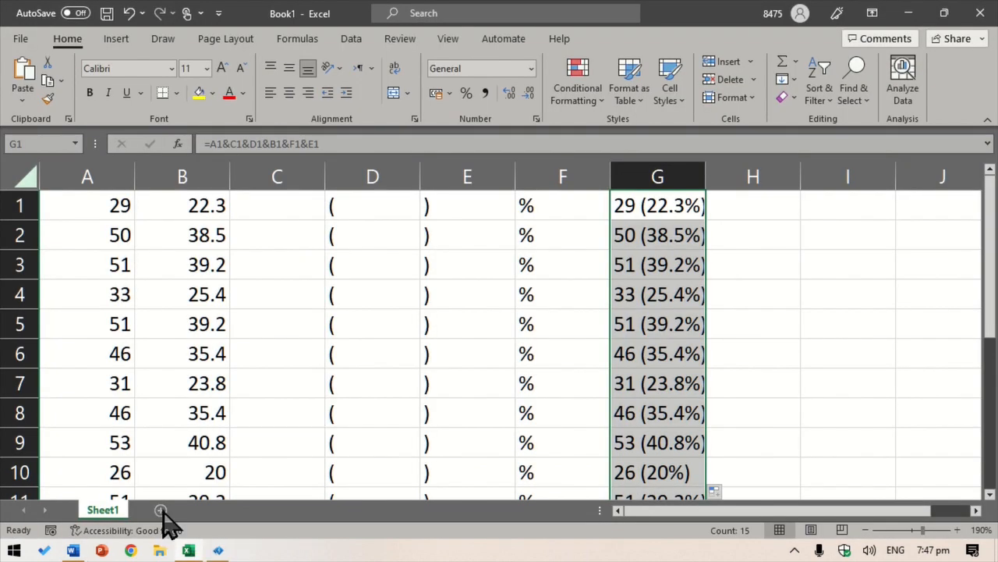
left_click(160, 510)
left_click(22, 74)
scroll(231, 306, "up", 5)
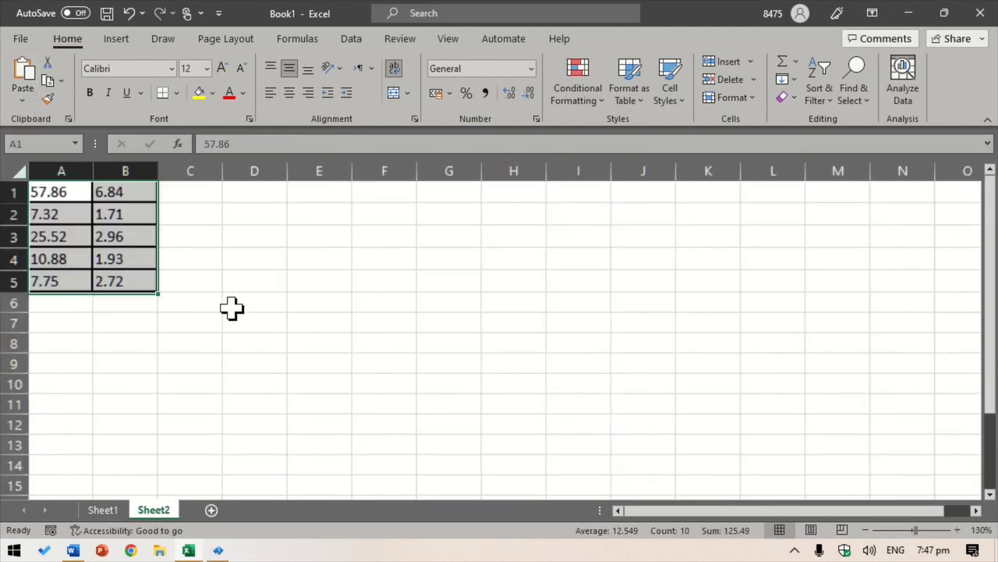
left_click(281, 190)
Step: Switch to Word and insert the ± symbol in the Age row's Mean±SD cell of the second table
key("alt+Tab")
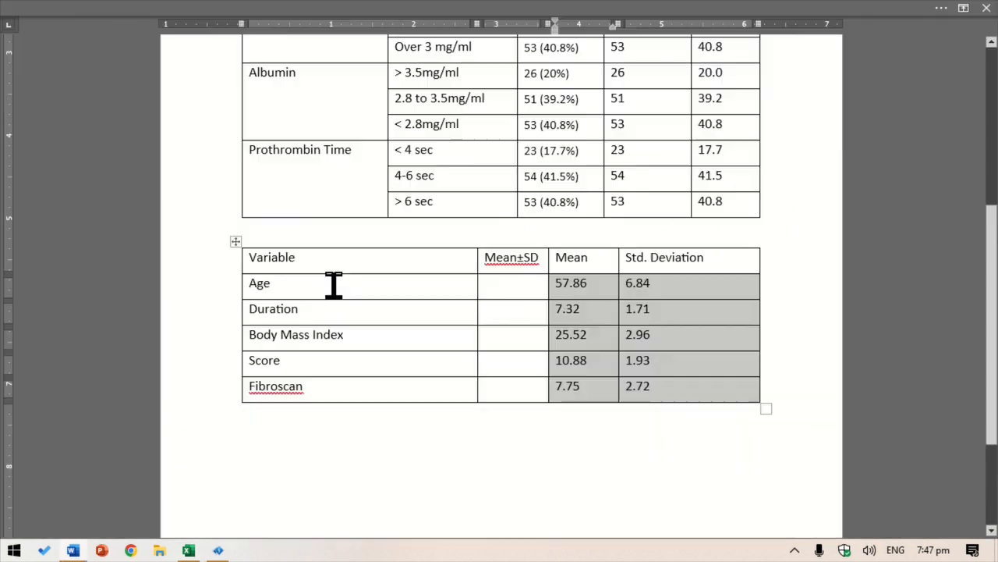
left_click(521, 261)
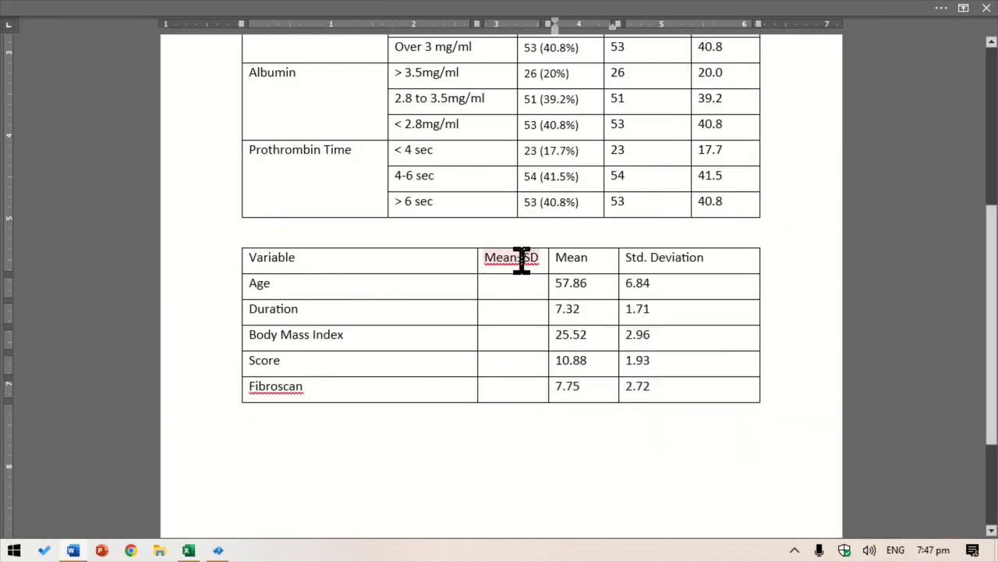
left_click(499, 287)
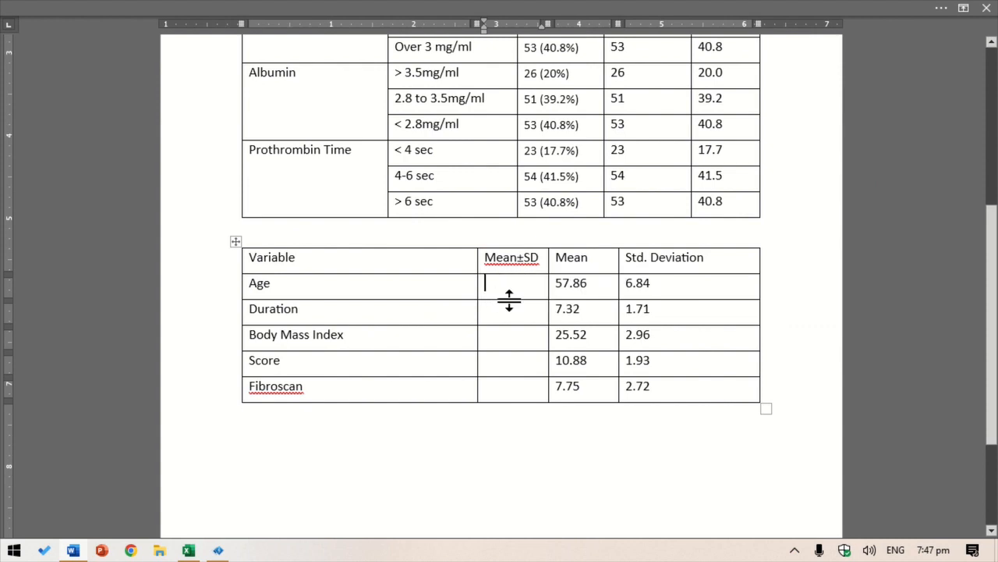
left_click(305, 3)
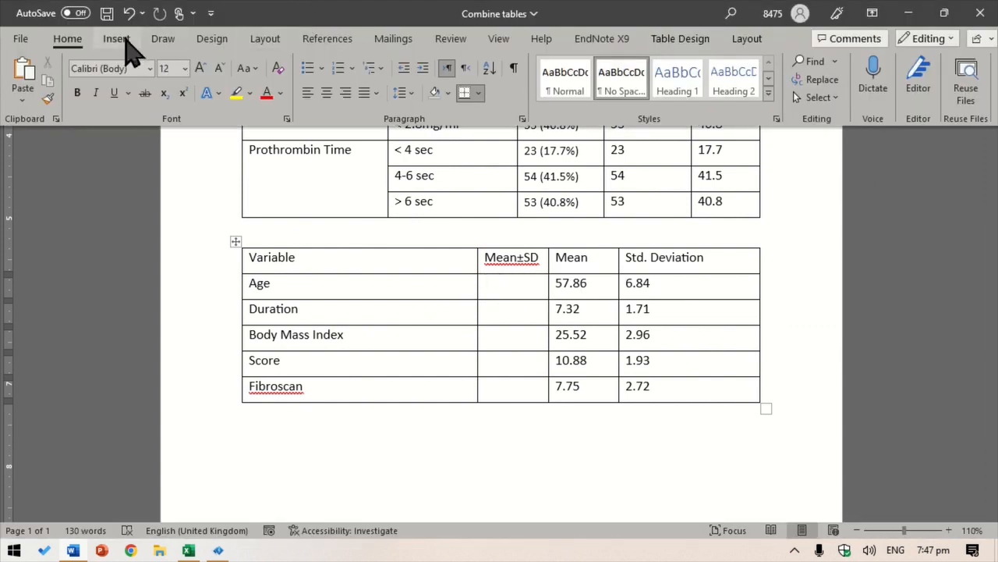
left_click(118, 39)
left_click(935, 80)
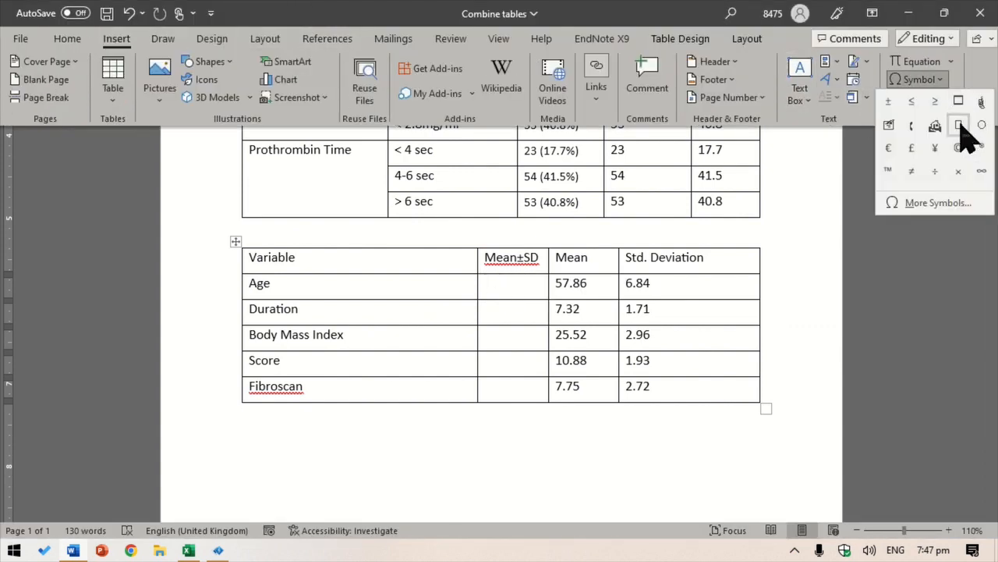
left_click(887, 103)
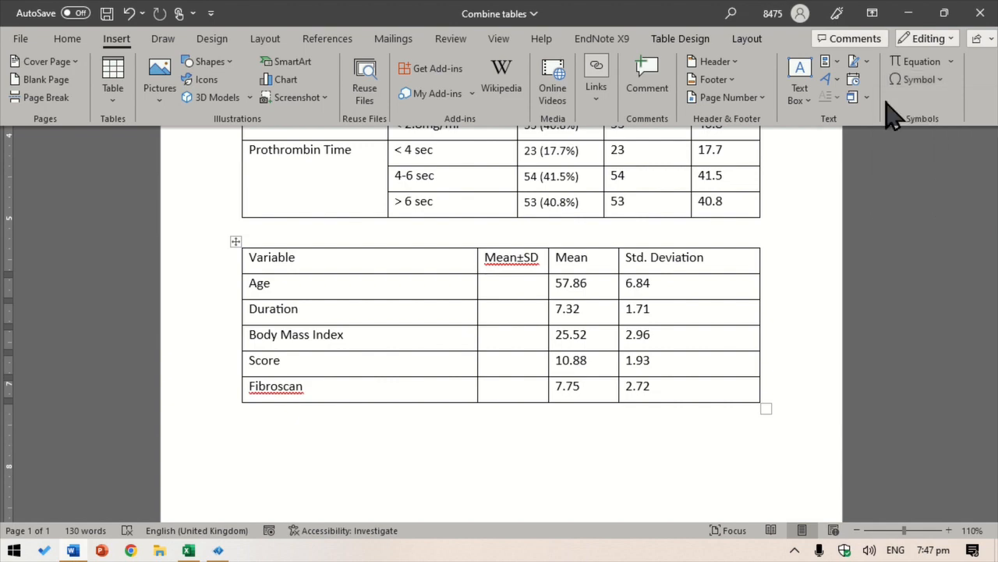
Step: Copy the ± symbol from the Age row, switch to Excel and paste it into C1 of Sheet2
left_click_drag(498, 283, 484, 280)
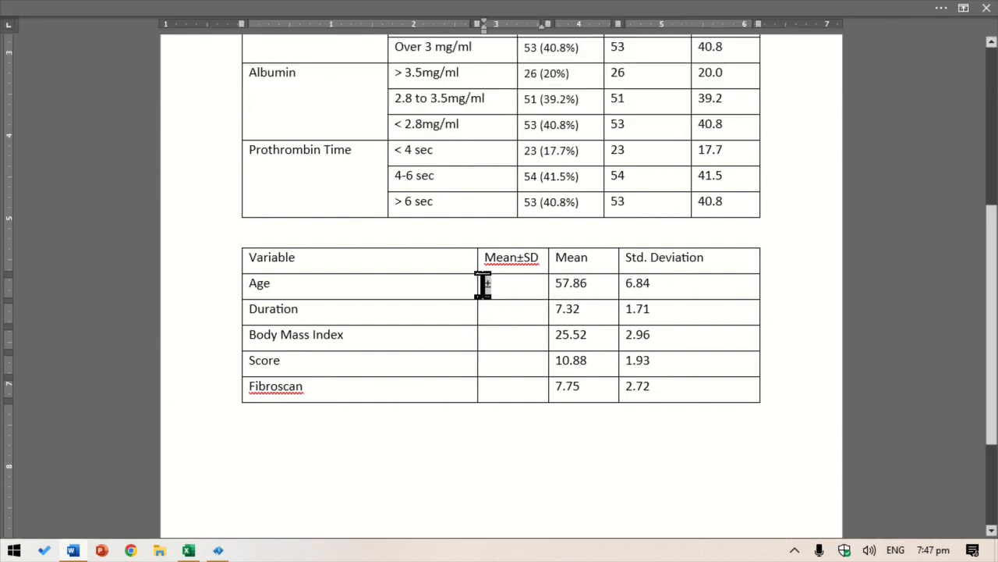
right_click(493, 290)
left_click(567, 160)
key("alt+Tab")
double_click(265, 202)
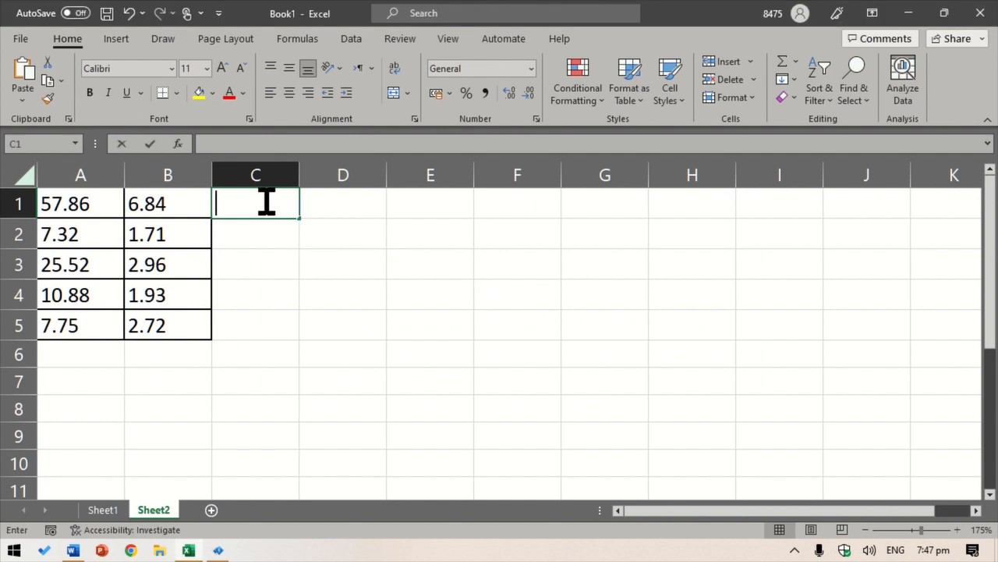
right_click(269, 205)
left_click(309, 285)
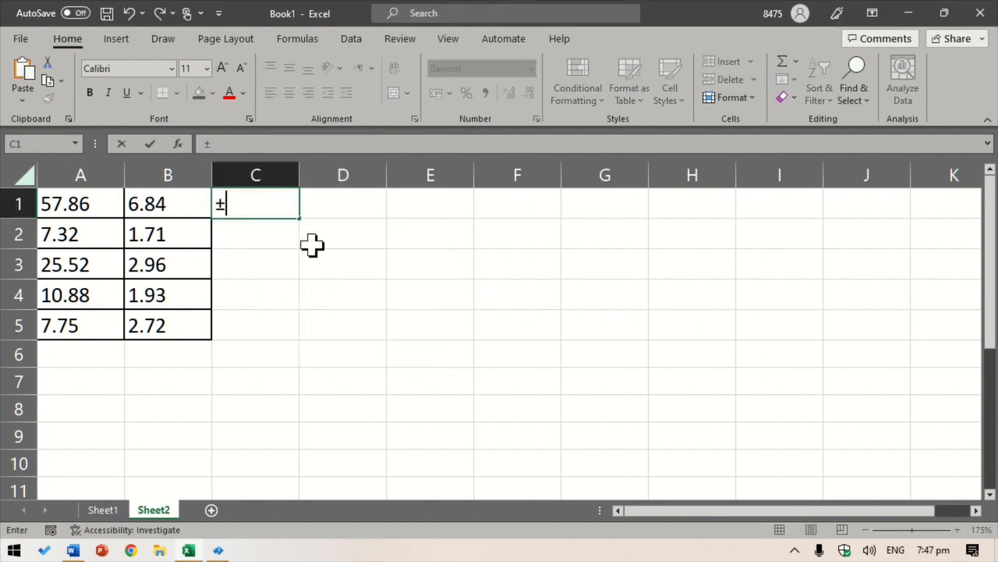
Step: Fill the ± symbol from C1 down column C to C5
left_click(312, 245)
left_click(245, 202)
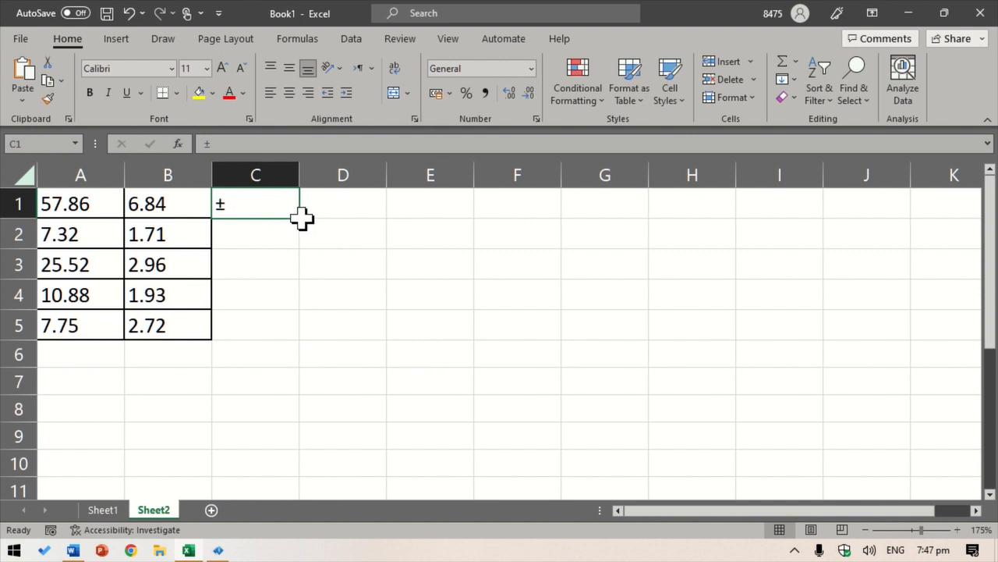
double_click(302, 221)
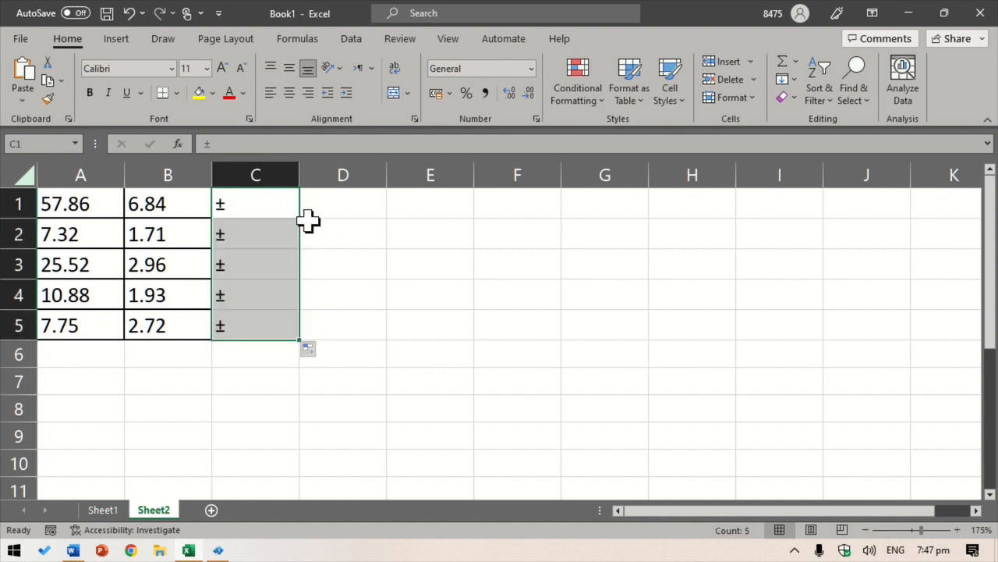
Step: Enter the formula =A1&C1&B1 in D1 to join the mean, ± symbol and standard deviation
left_click(356, 205)
type("=")
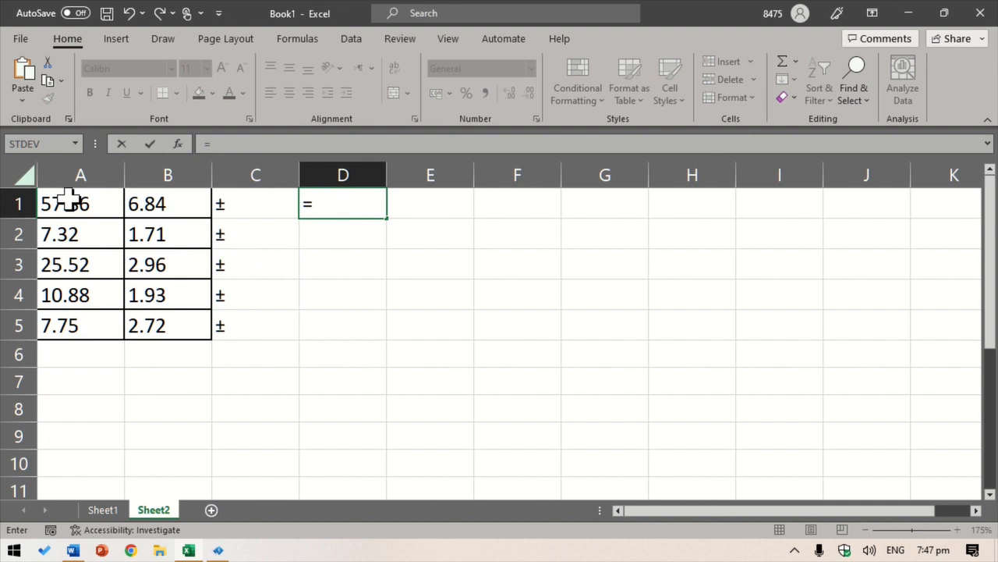
left_click(70, 200)
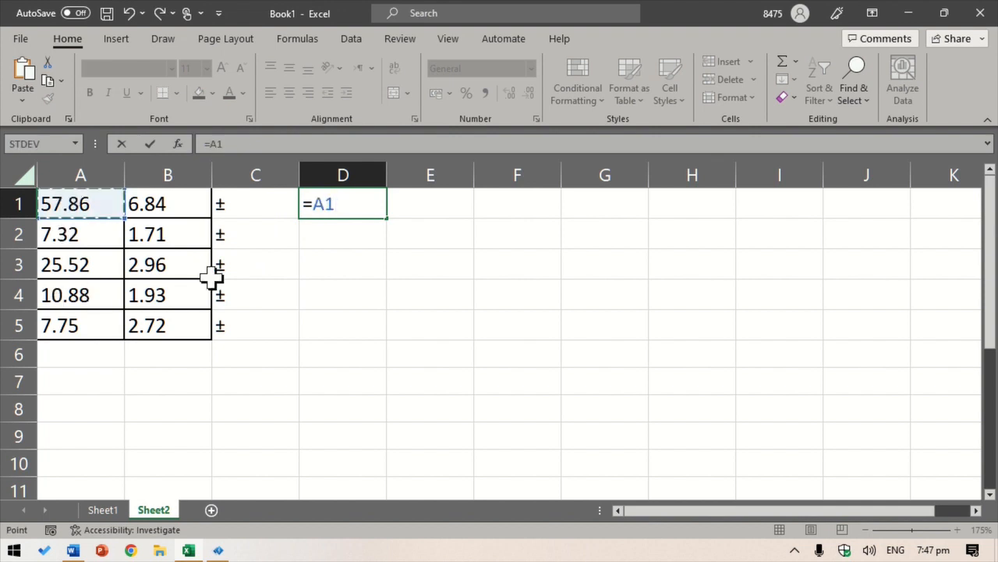
type("&")
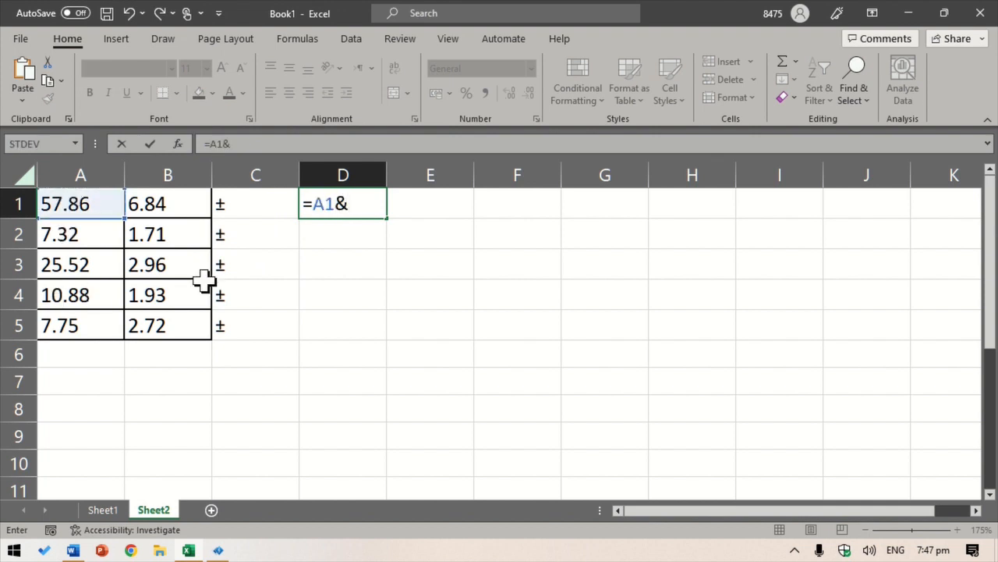
left_click(246, 203)
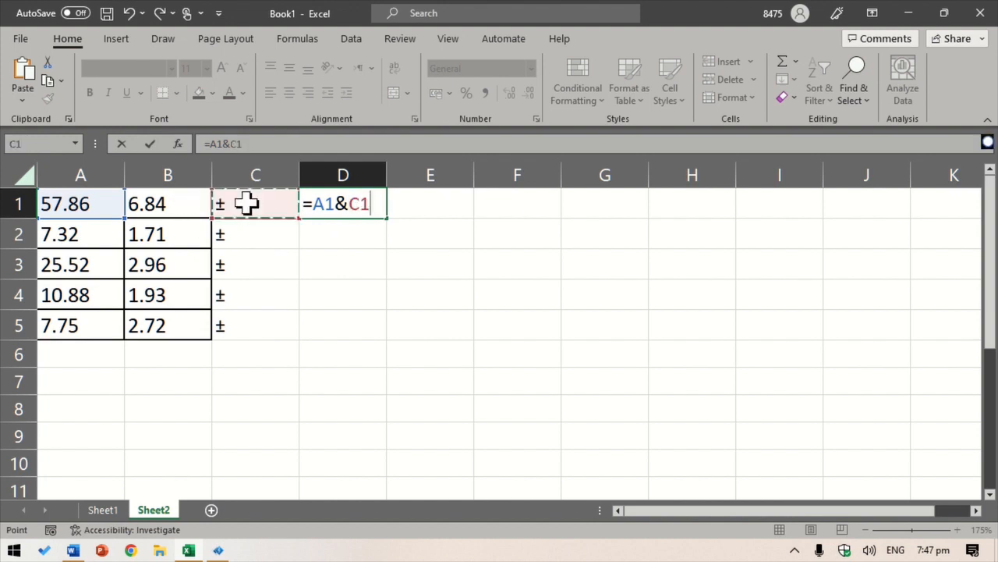
type("&")
left_click(181, 201)
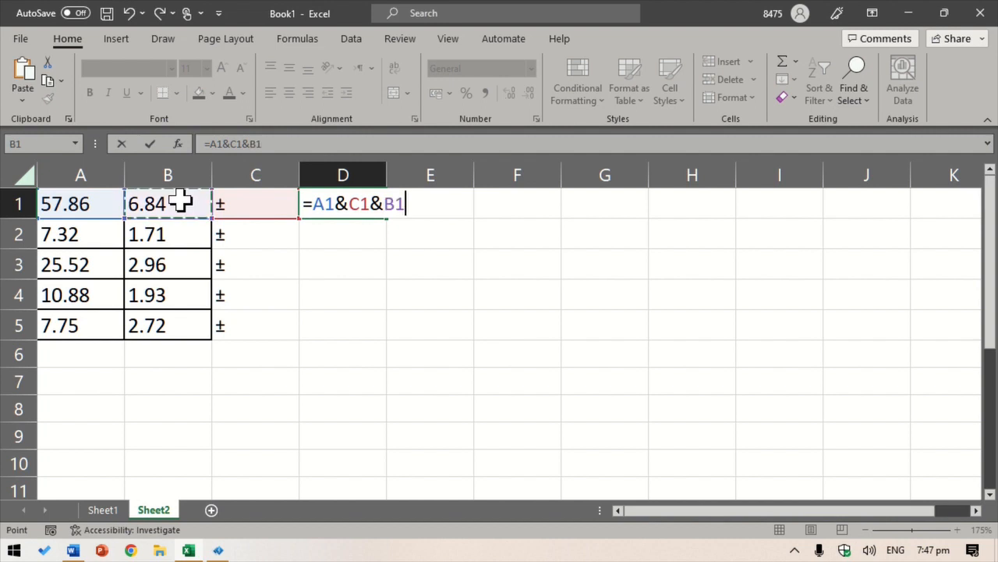
key("Return")
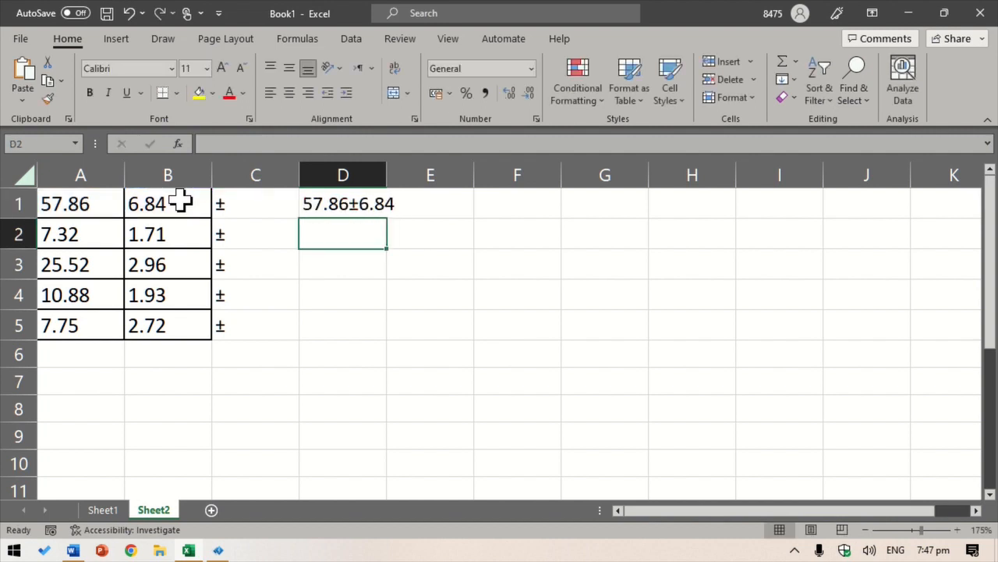
Step: Fill the D1 formula down to D5 and copy the combined mean and standard deviation values
left_click(308, 202)
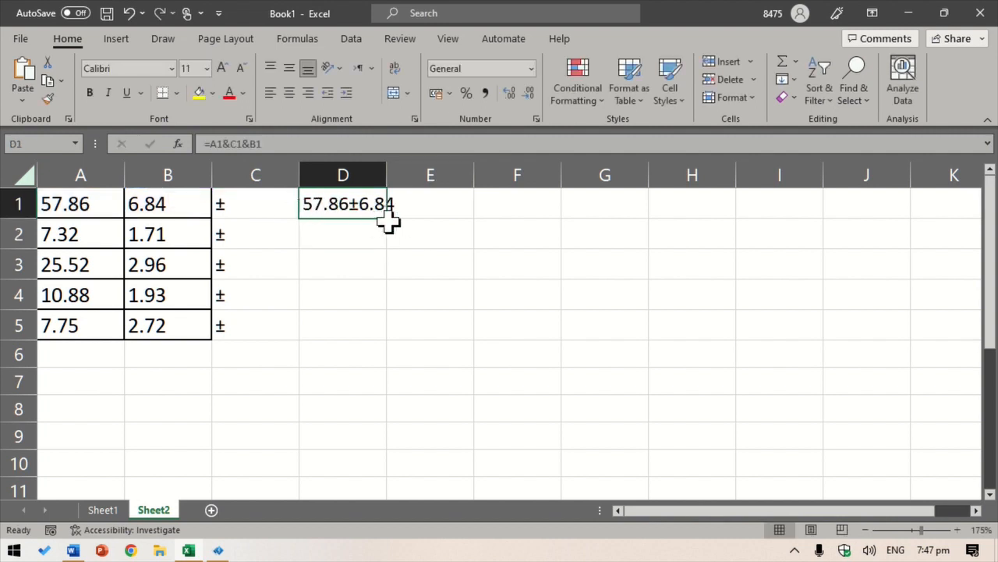
double_click(386, 221)
right_click(361, 234)
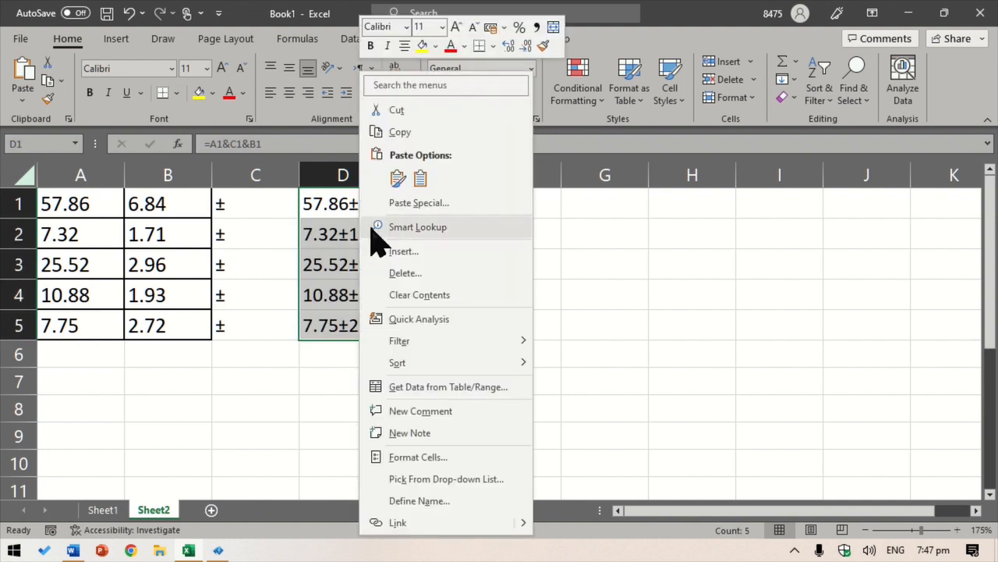
left_click(437, 133)
Step: Switch to Word and paste the combined values into the Mean±SD column of the second table, from Age to Fibroscan
key("alt+Tab")
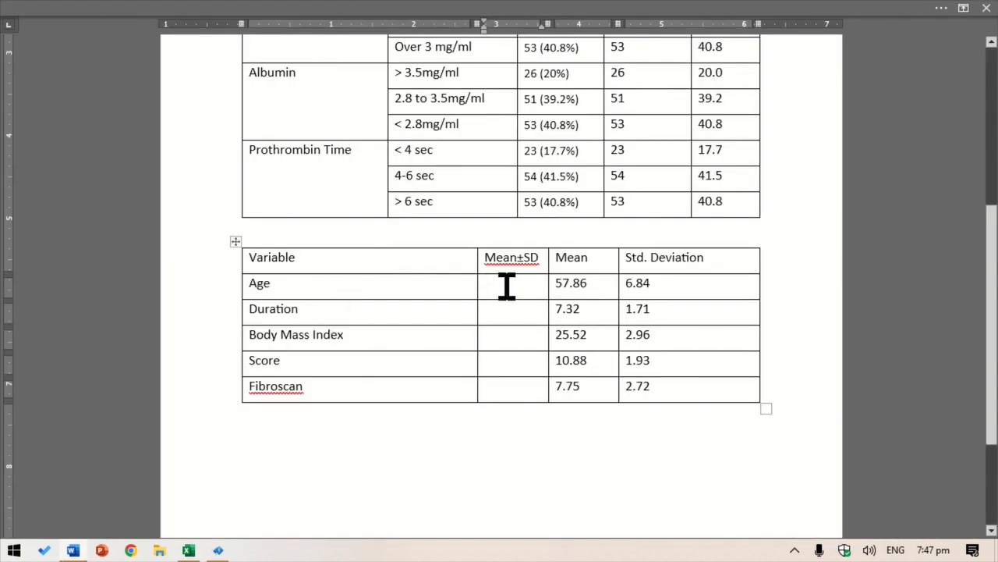
left_click_drag(508, 283, 513, 374)
key("ctrl+v")
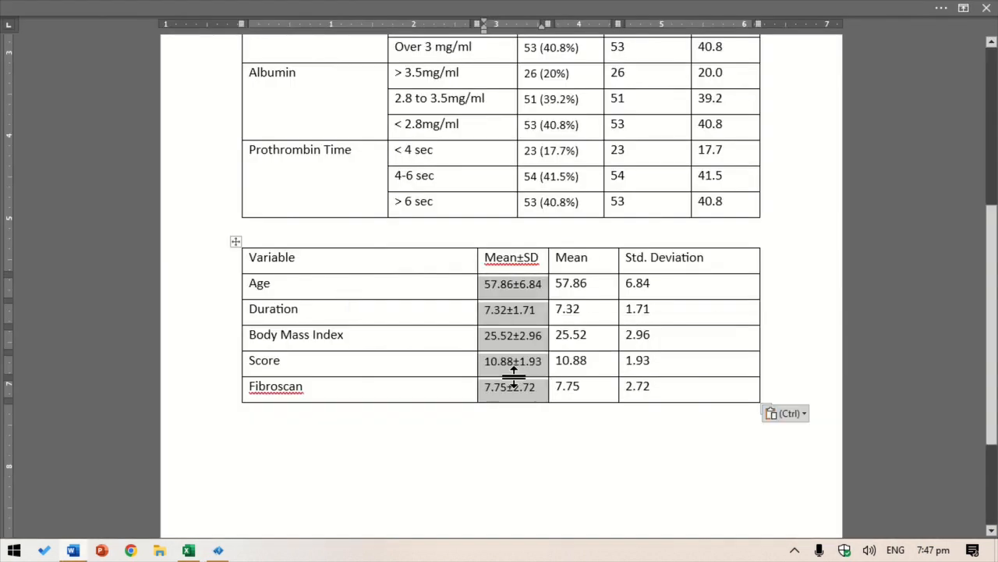
left_click(528, 415)
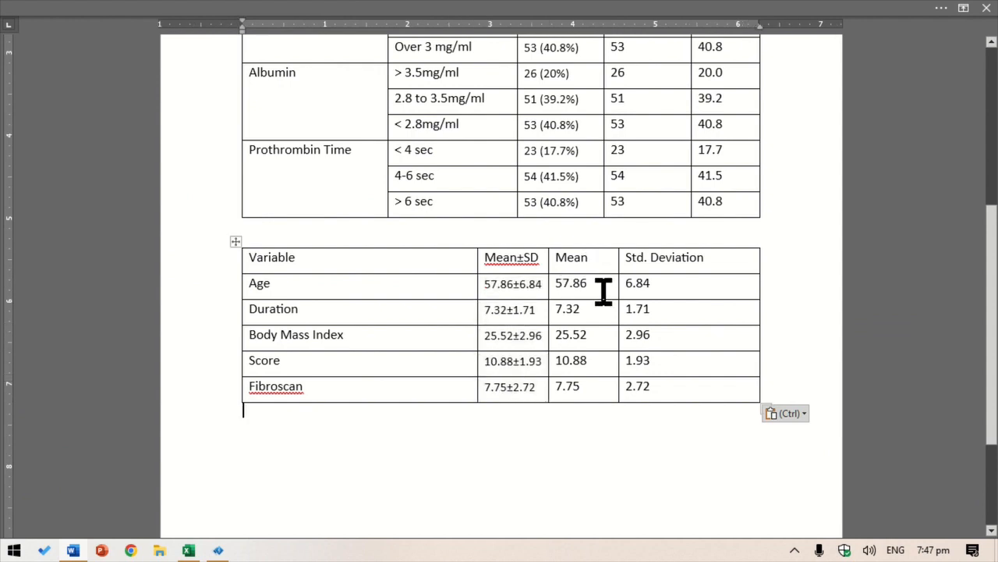
Step: Delete the Mean and Std. Deviation columns from the second table and the Frequency and Percent columns from the first table
left_click_drag(573, 263, 665, 394)
scroll(664, 408, "up", 8)
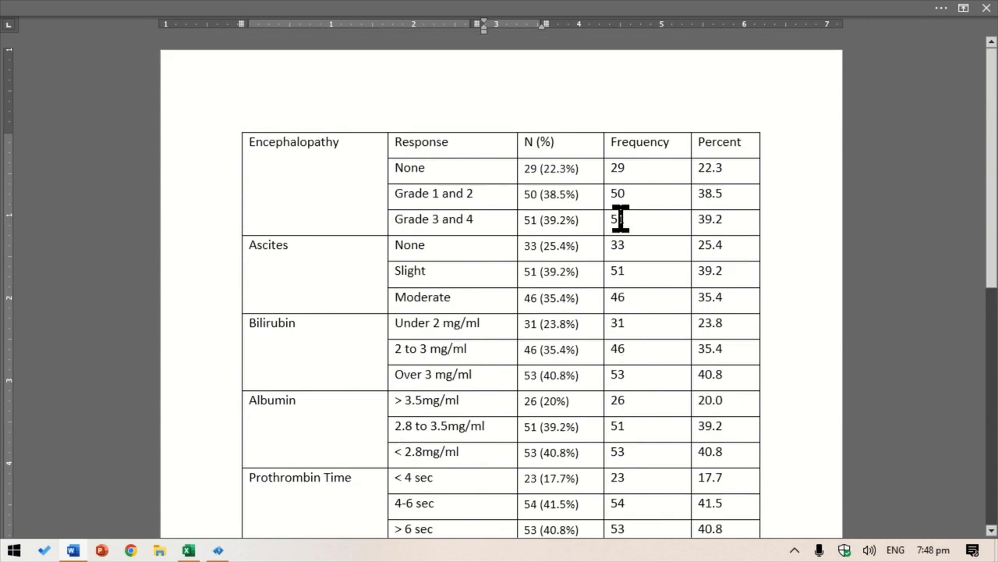
left_click_drag(627, 148, 722, 490)
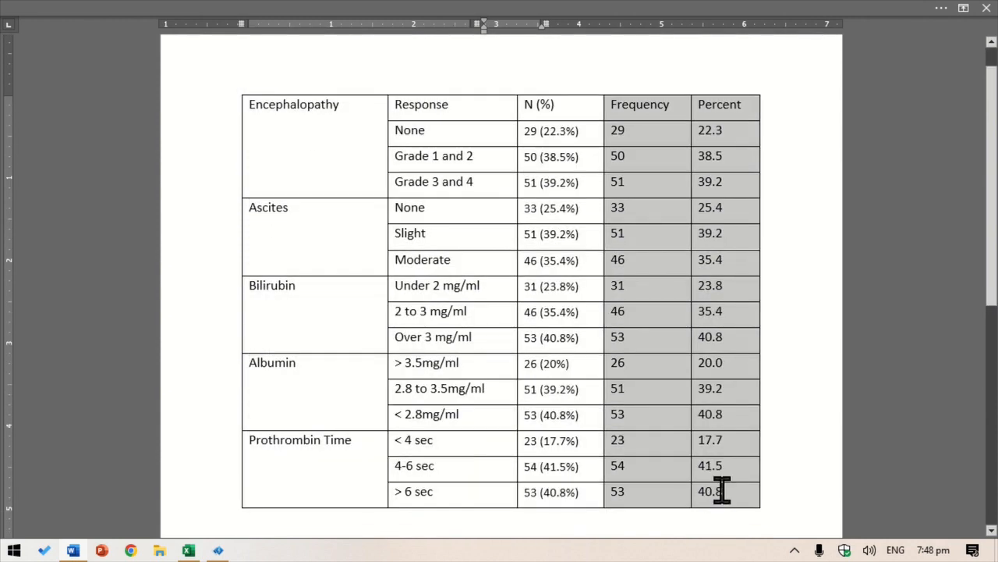
key("BackSpace")
scroll(504, 316, "down", 8)
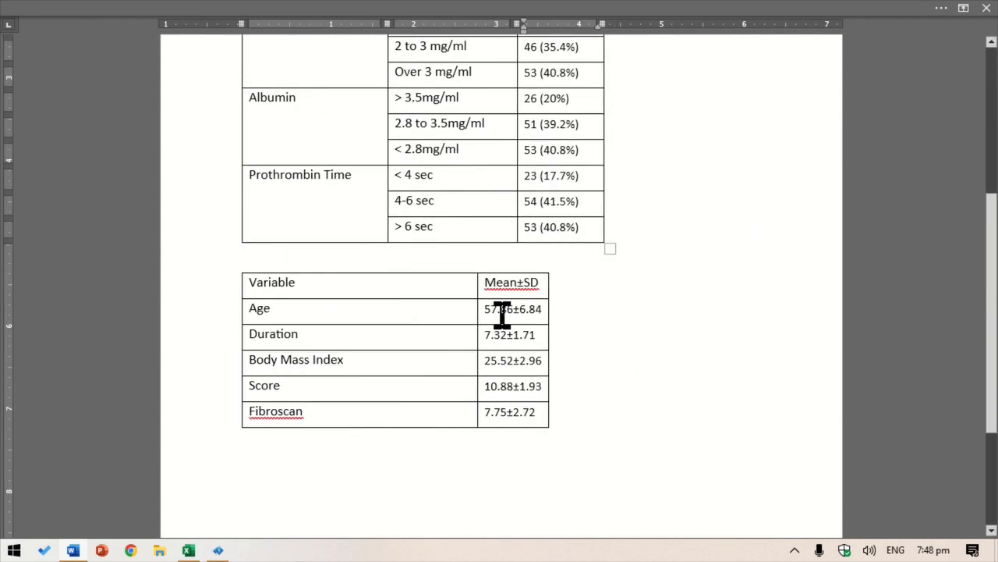
mouse_move(229, 548)
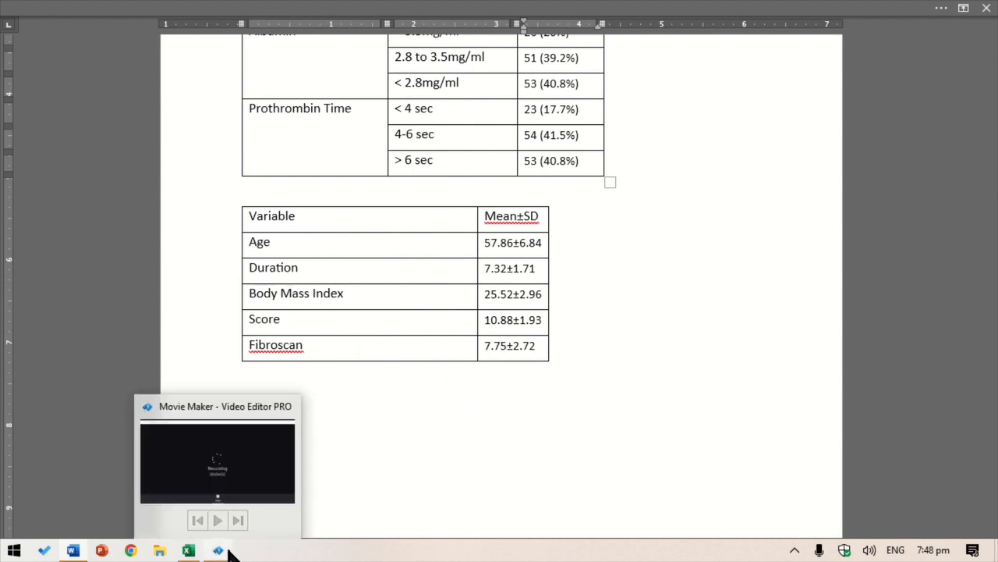
left_click(248, 480)
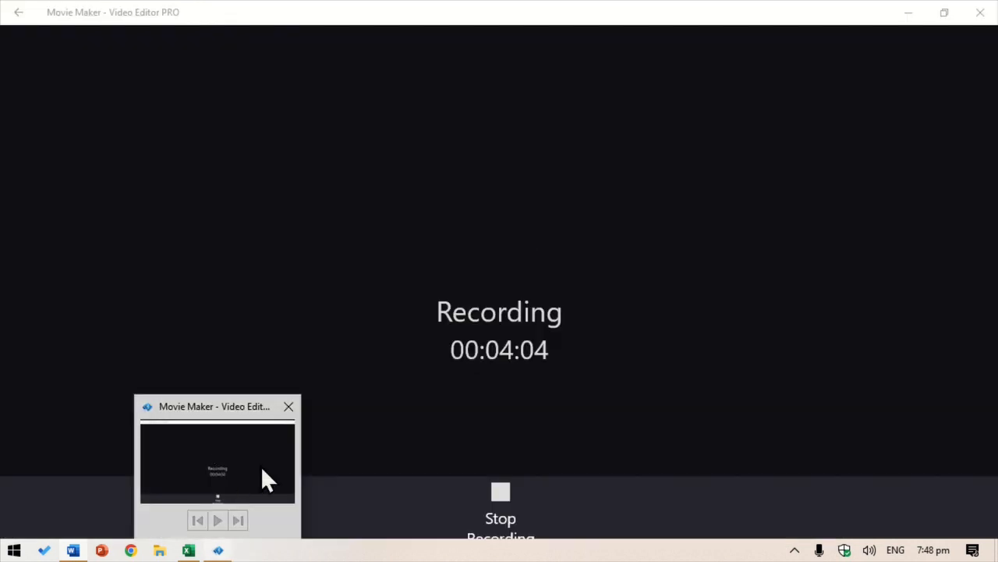